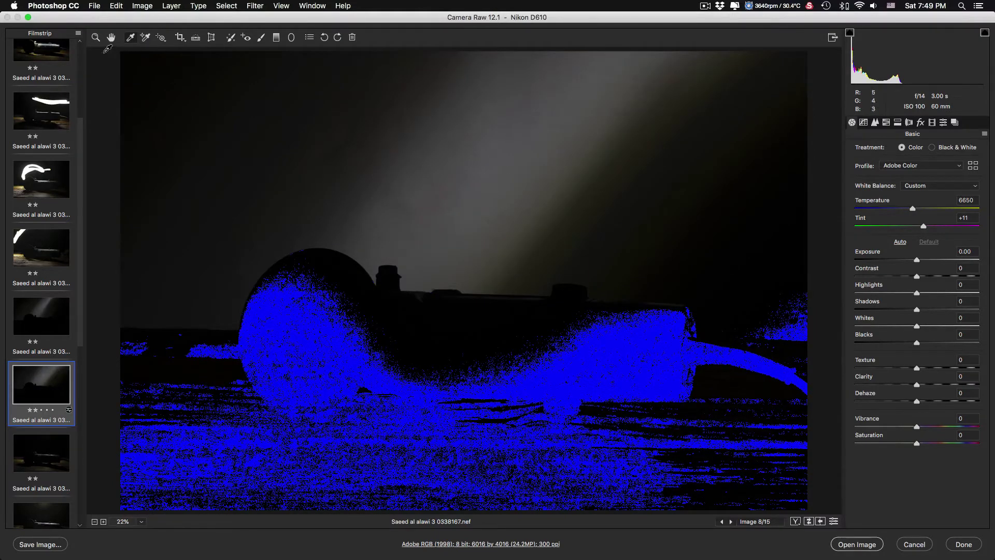
Synchronize the current raw settings across all filmstrip photos using the Default subset, and finish the raw editing without opening the images
click(78, 36)
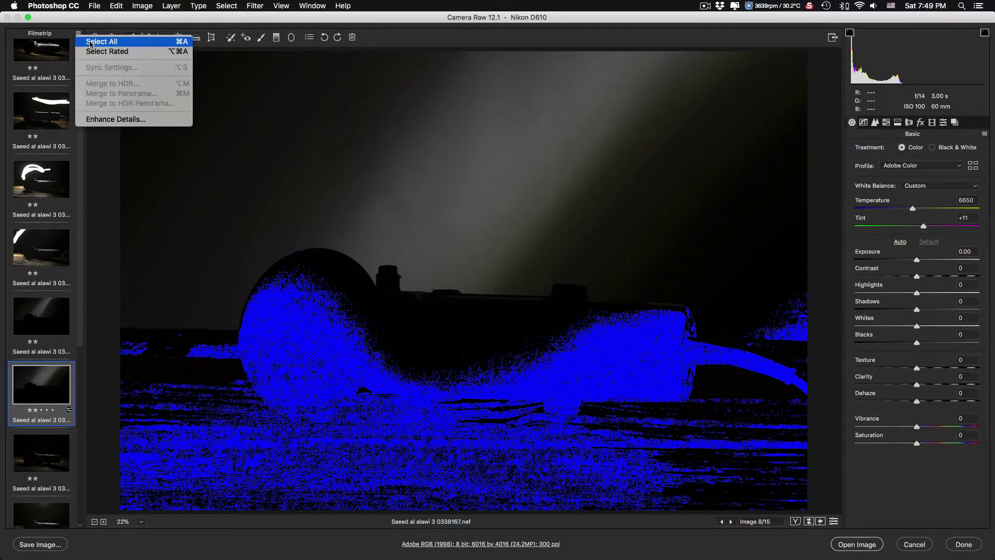
click(89, 43)
click(79, 35)
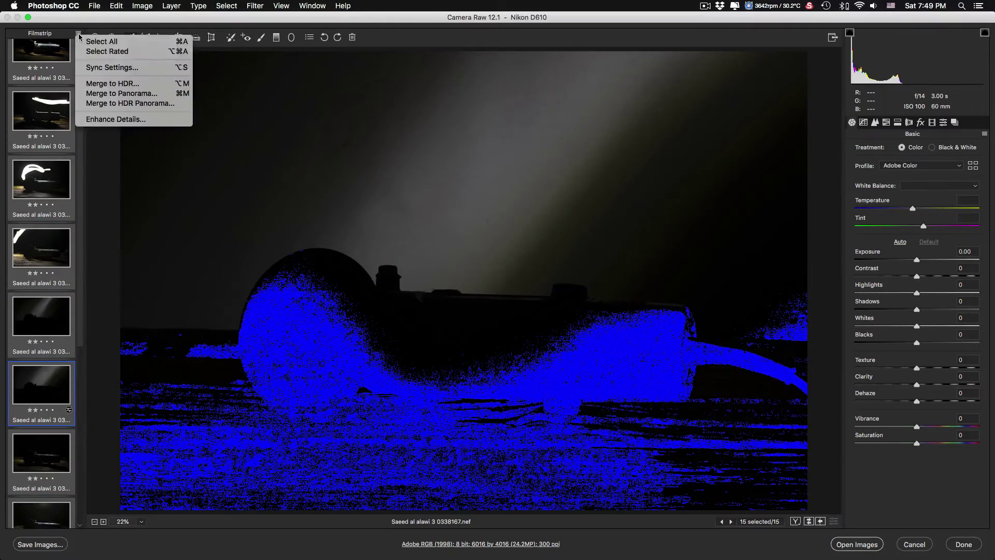
click(106, 68)
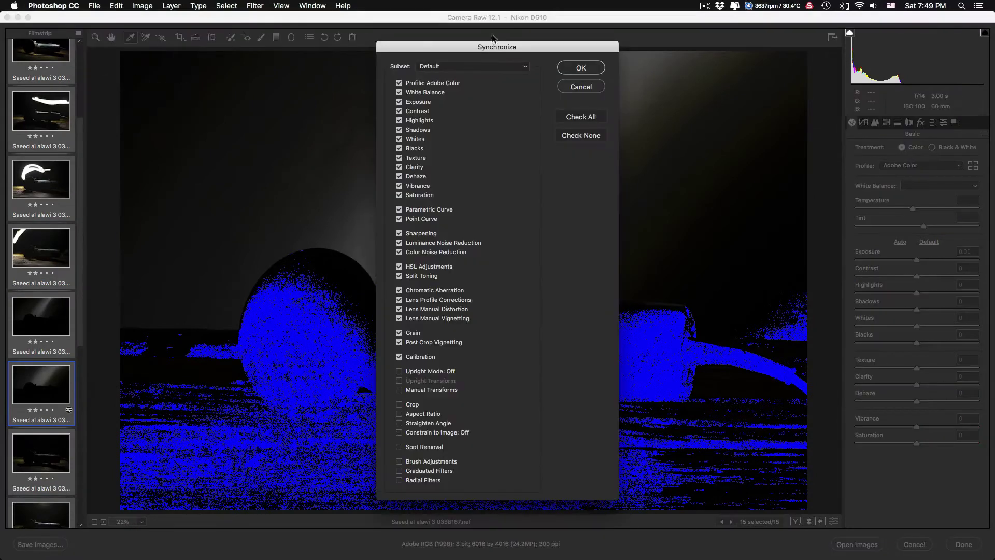
click(579, 68)
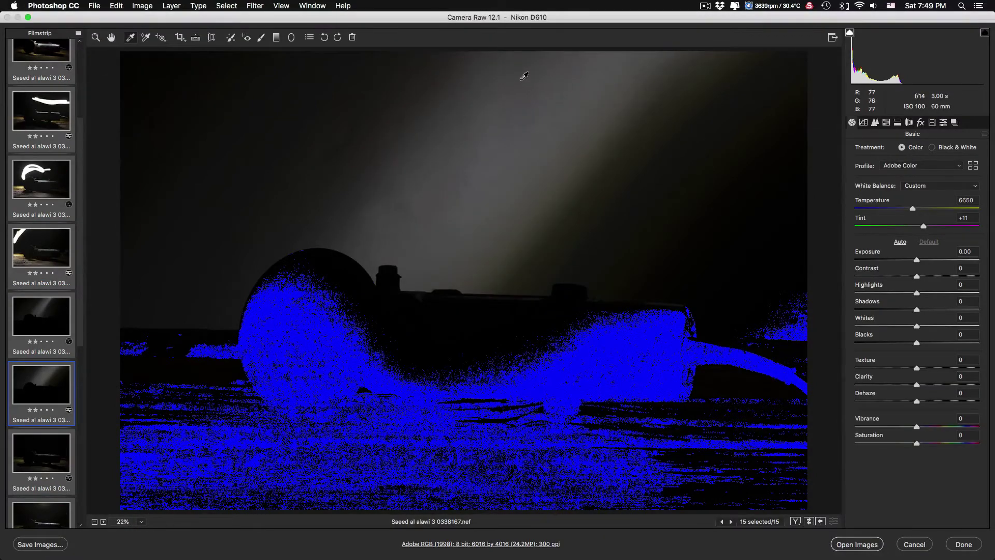
click(963, 545)
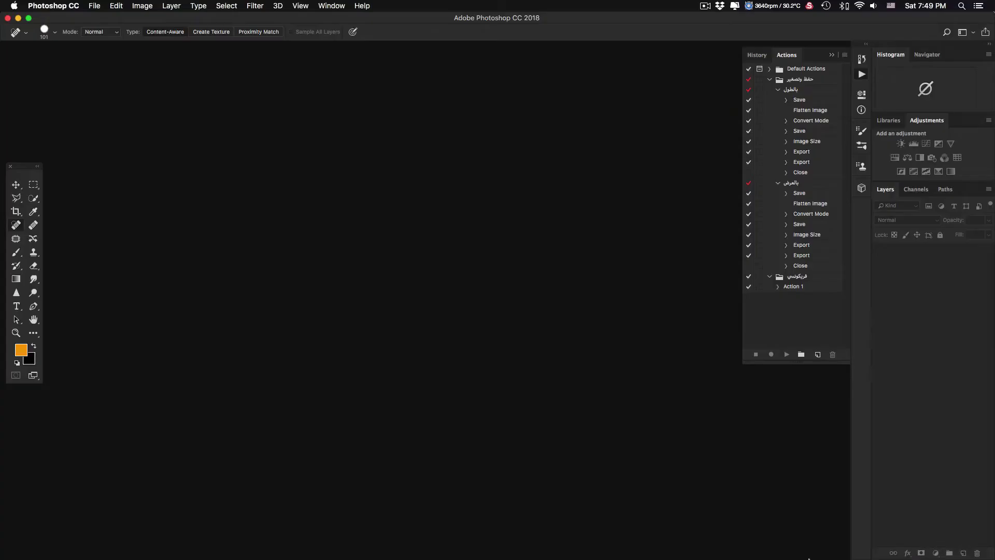
Switch to Adobe Bridge, select all photos in the 2020-04-11 folder, and load them as Photoshop layers in one document
mouse_move(513, 558)
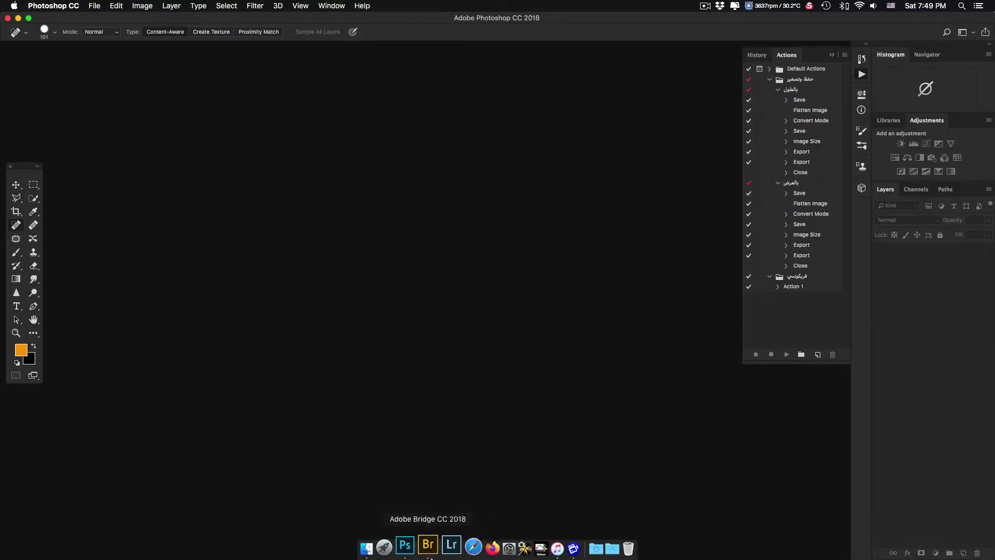
click(429, 548)
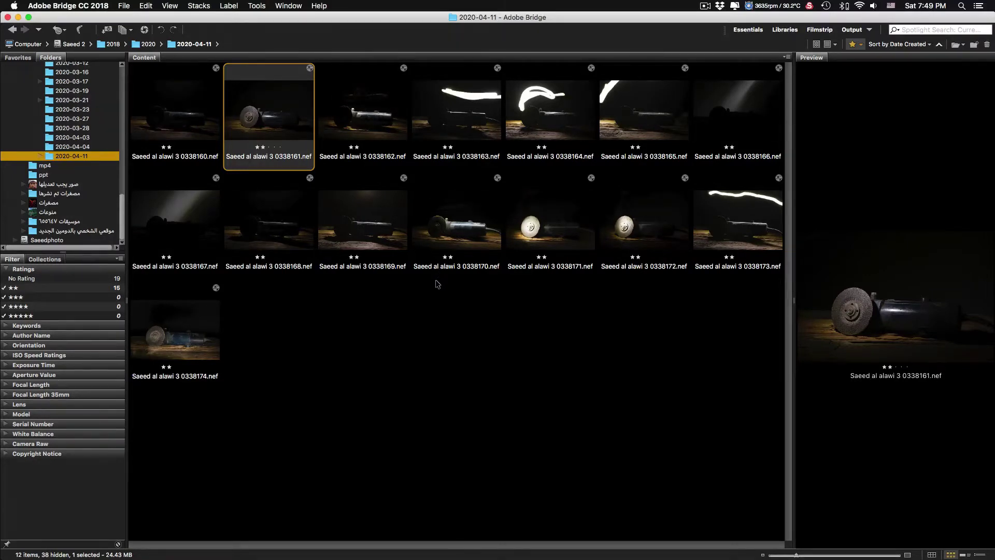
click(452, 324)
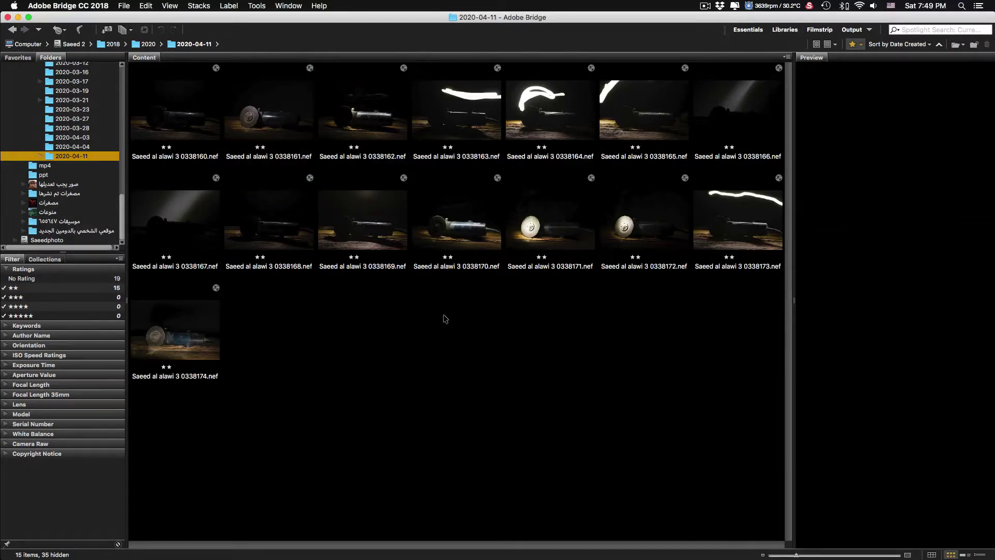
key(super+a)
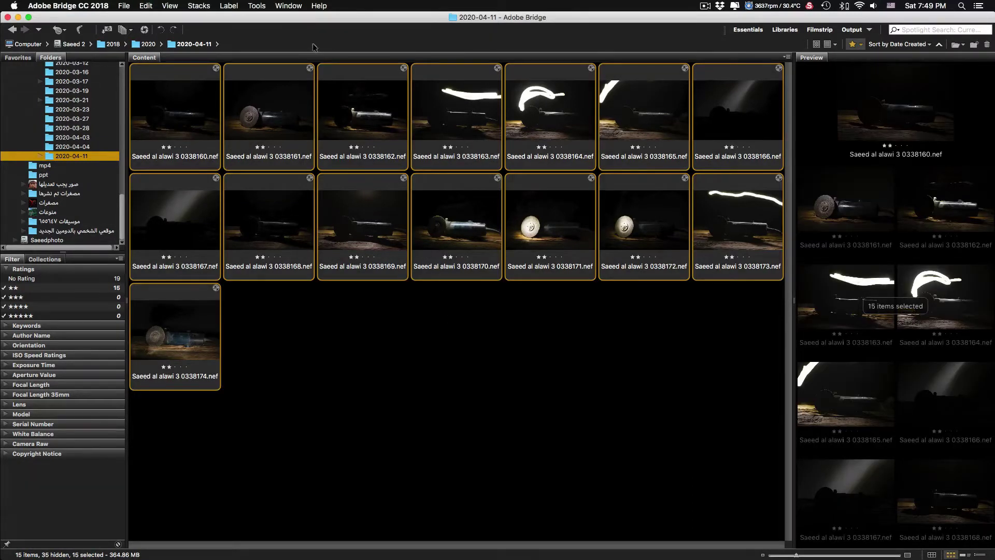
click(260, 9)
mouse_move(331, 97)
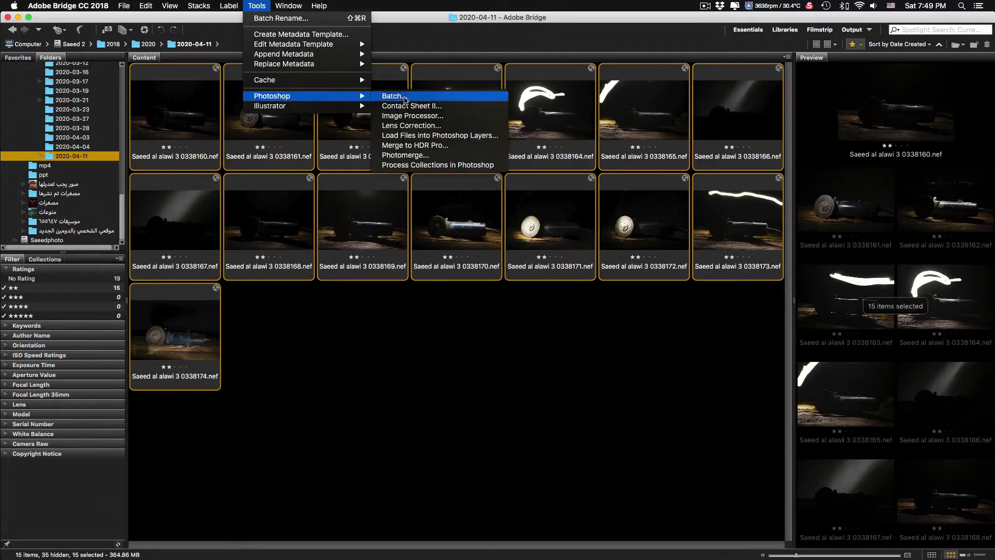
click(483, 137)
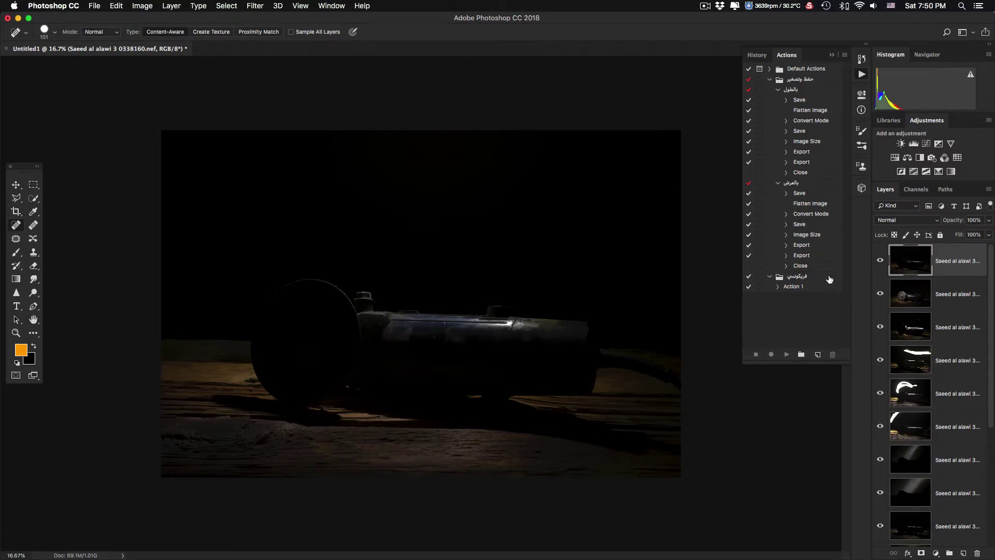
Hide the six uppermost photo layers one by one, from 0338160 to 0338165, to review each exposure beneath
click(881, 265)
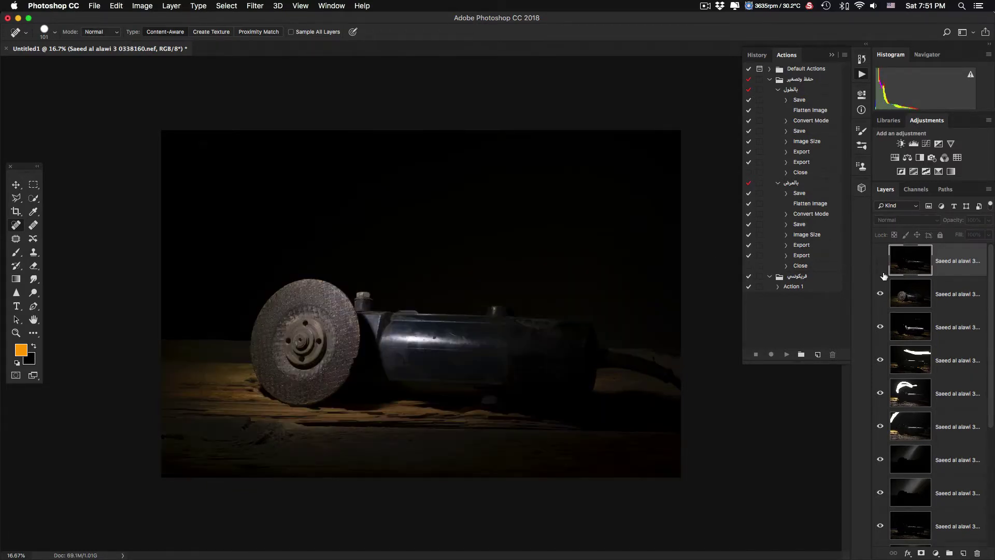
click(880, 290)
click(879, 327)
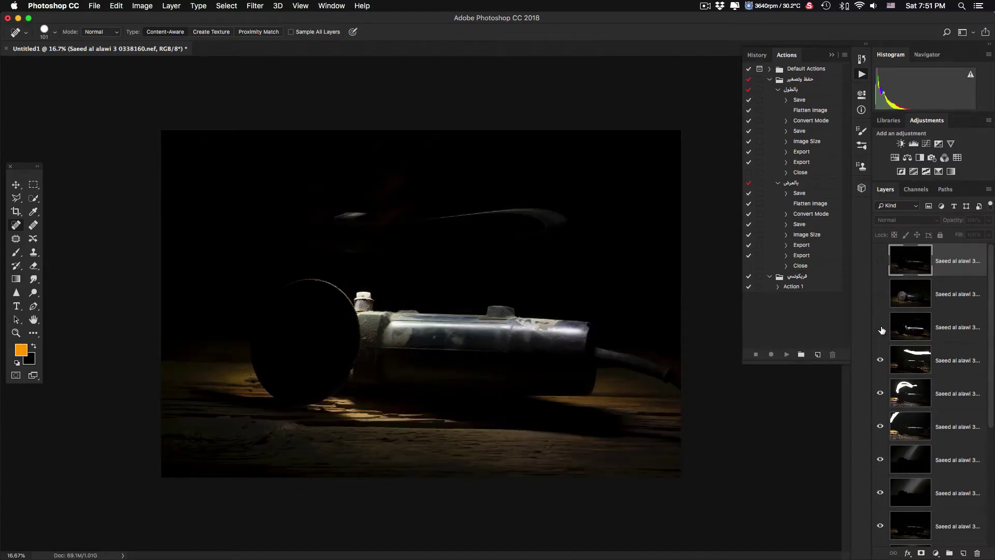
click(880, 358)
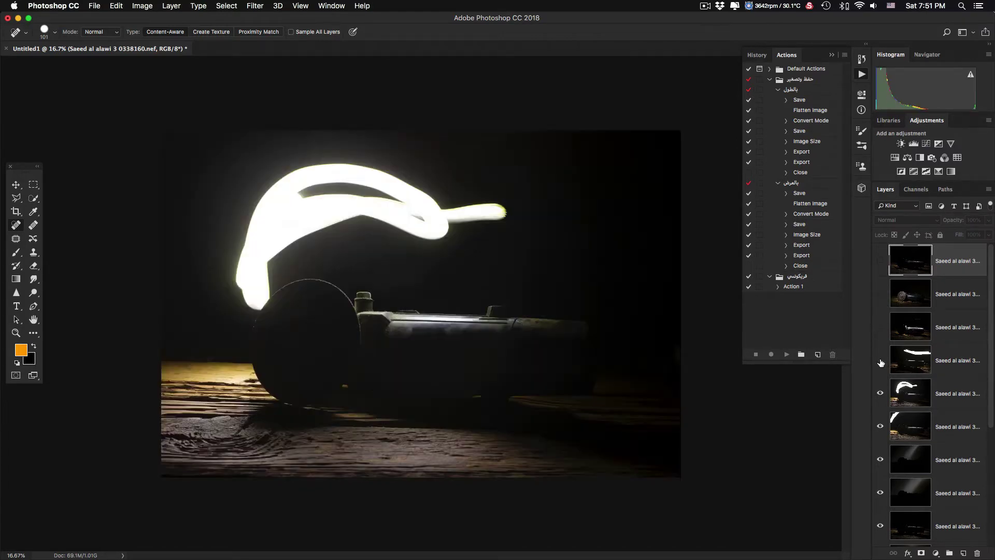
click(881, 394)
scroll(882, 394, down, 2)
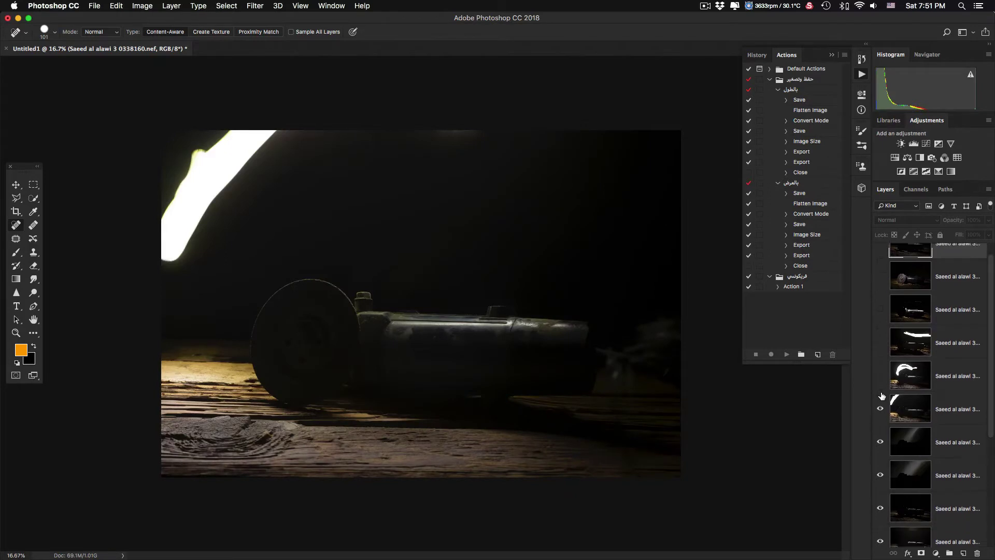
click(883, 393)
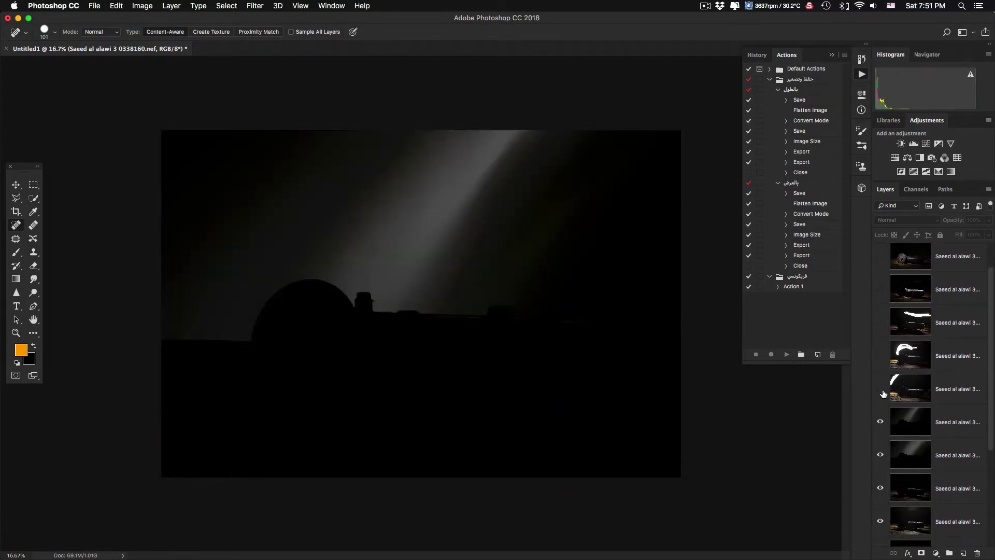
Hide the photo layers 0338166 through 0338173 so that only the bottom layer, 0338174, stays visible
click(881, 423)
scroll(880, 480, down, 2)
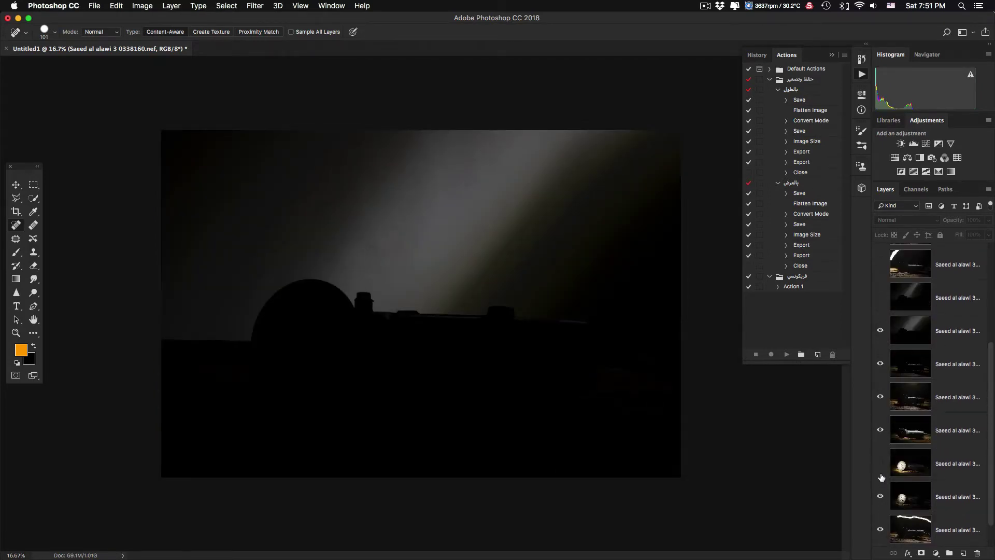
scroll(889, 472, down, 2)
drag(879, 300, 882, 398)
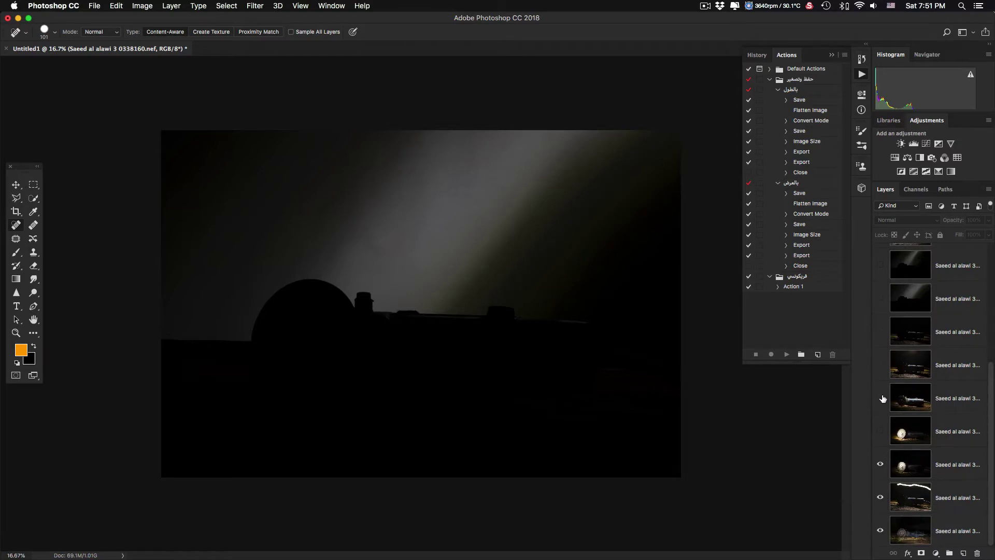
click(880, 465)
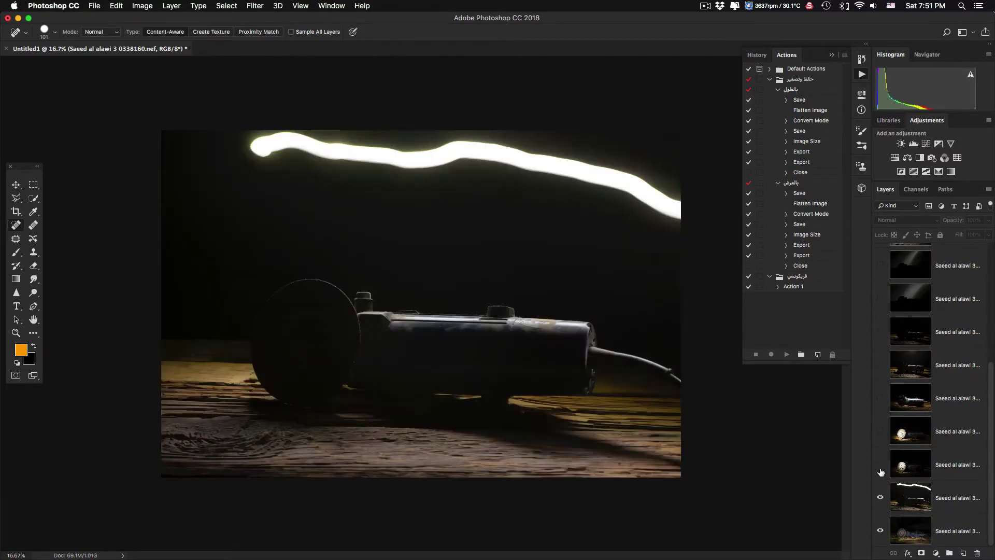
click(880, 498)
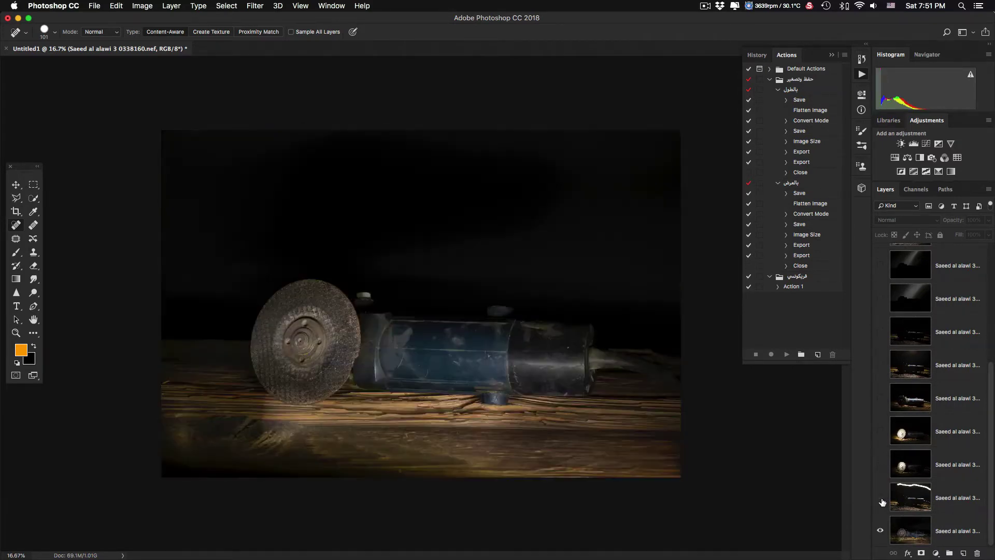
Show the light-trail layer 0338173 and move it to the bottom of the stack, hiding layer 0338174 above it
click(880, 498)
click(881, 398)
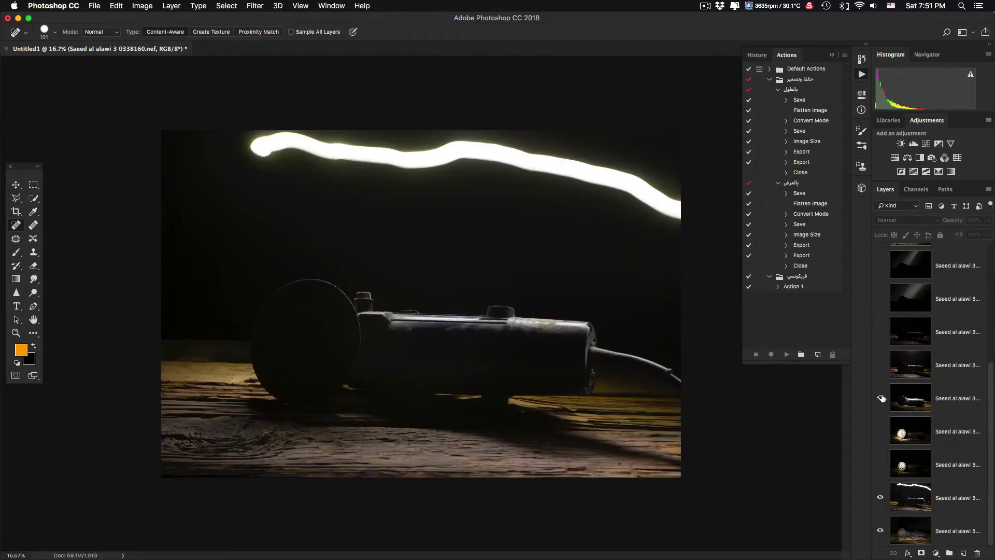
click(880, 398)
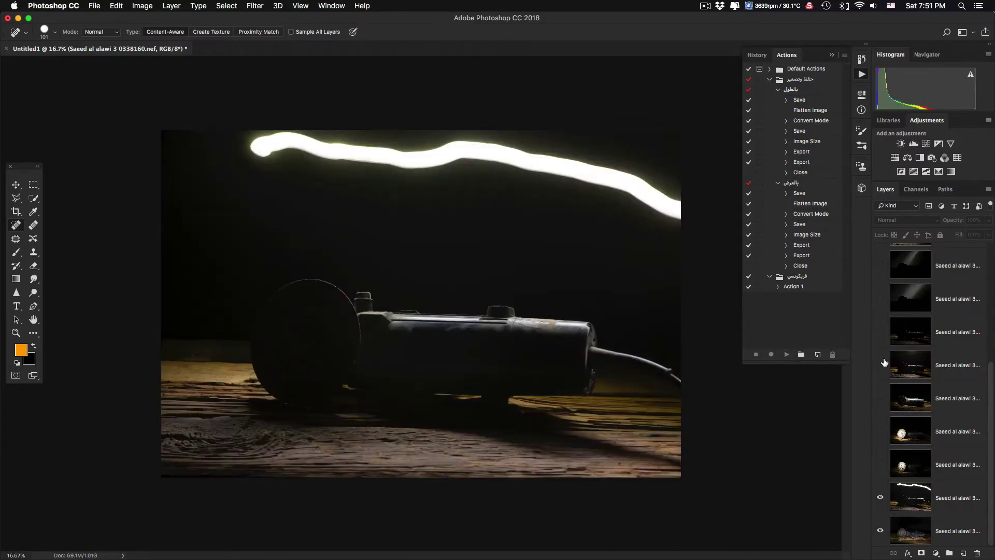
click(880, 332)
click(880, 333)
drag(962, 503, 956, 541)
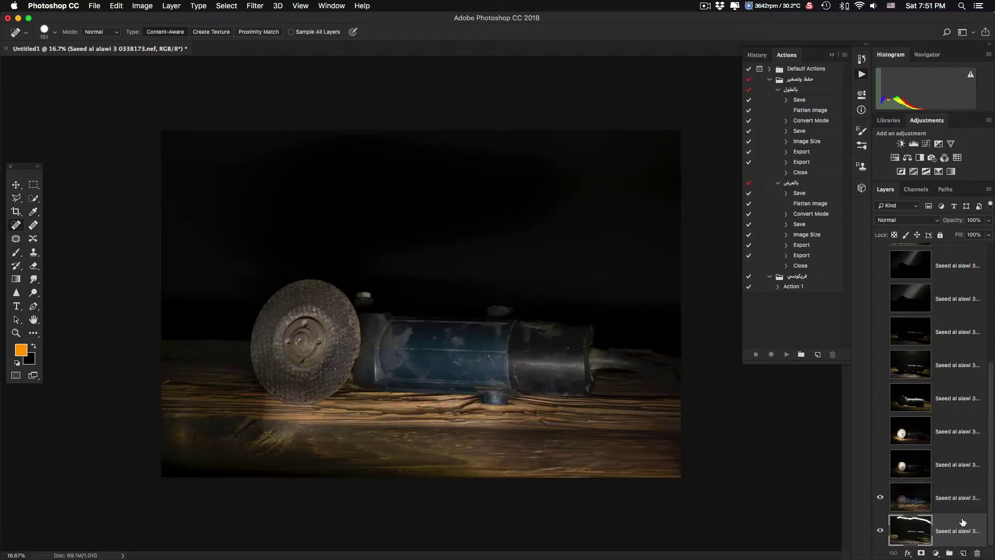
click(881, 498)
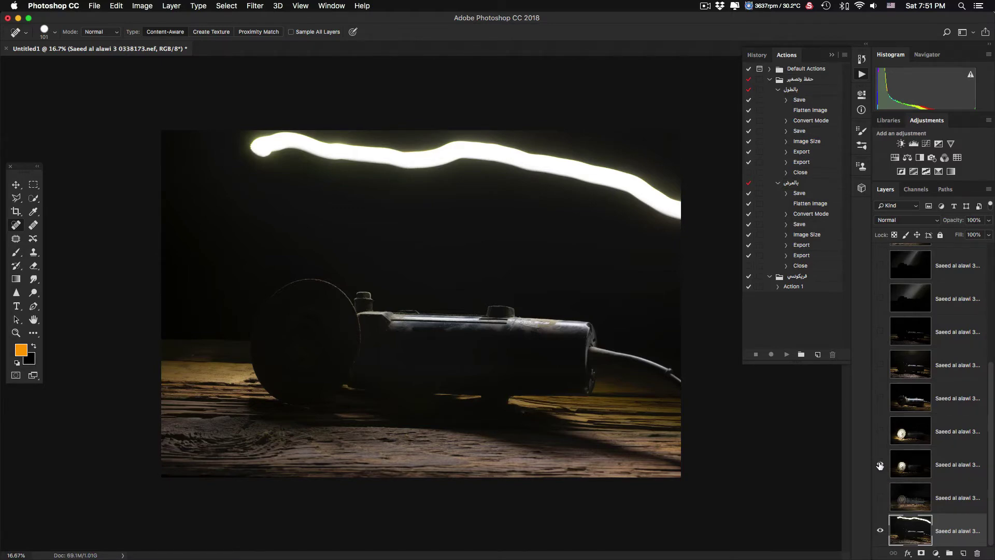
Preview the bright-disc layer 0338171, and select and show the disc layer 0338172 below it
click(880, 433)
click(880, 435)
click(880, 433)
click(879, 433)
click(961, 466)
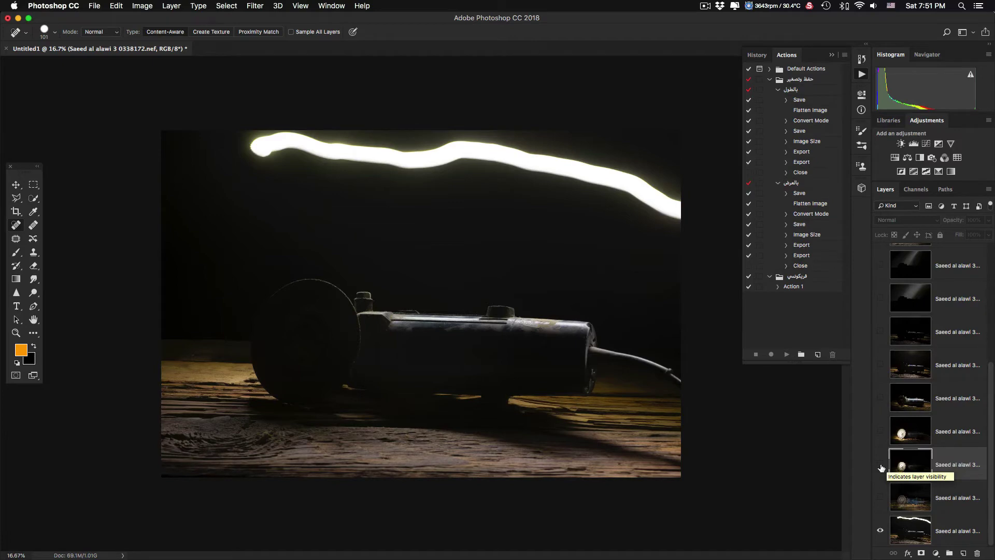
click(880, 466)
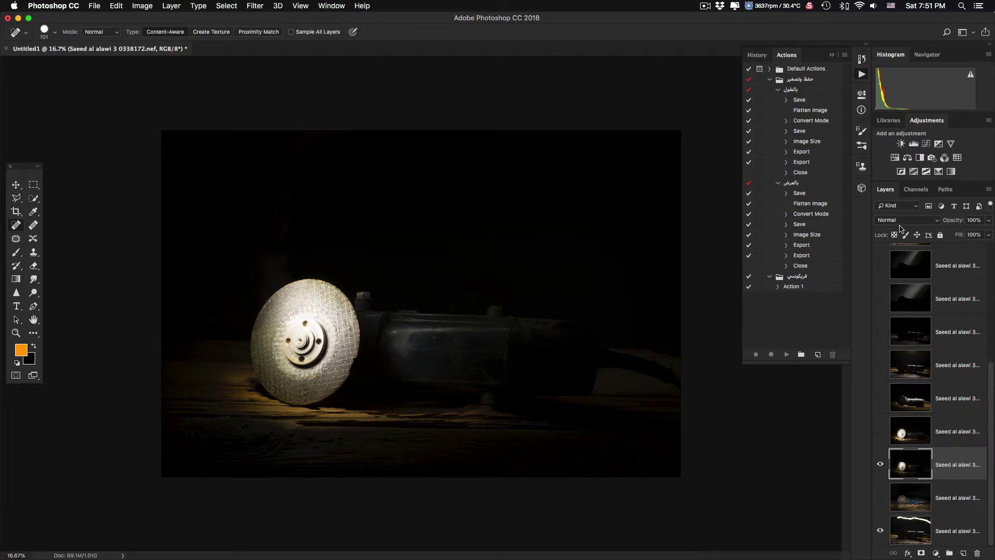
Add a Brightness/Contrast adjustment with brightness -101 above disc layer 0338172, and set that photo layer's blend mode to Lighten
click(901, 144)
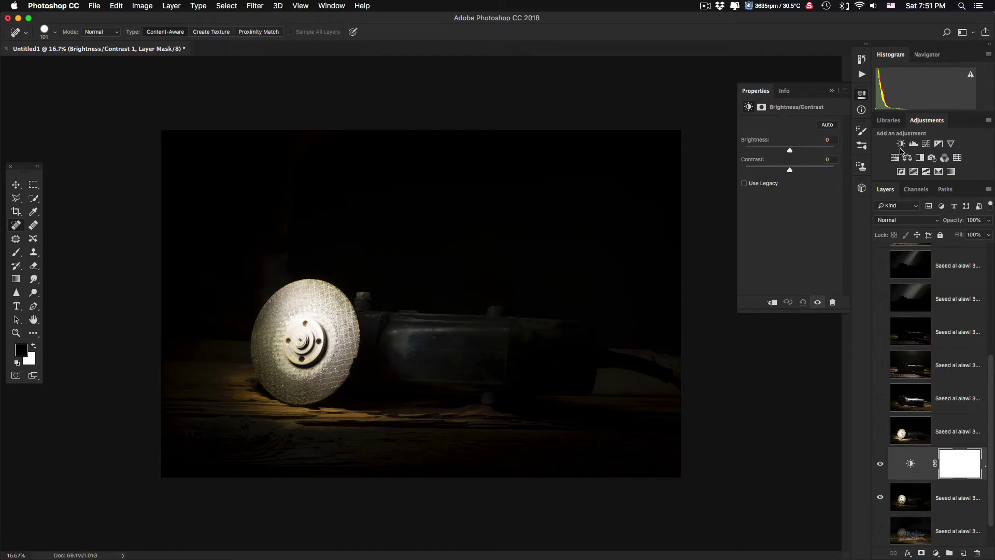
drag(790, 149, 763, 152)
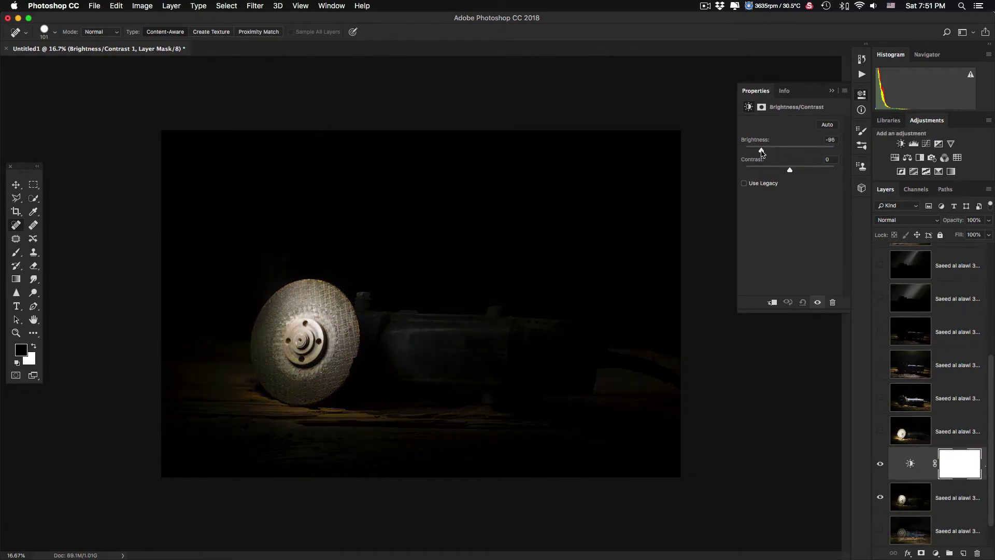
click(912, 497)
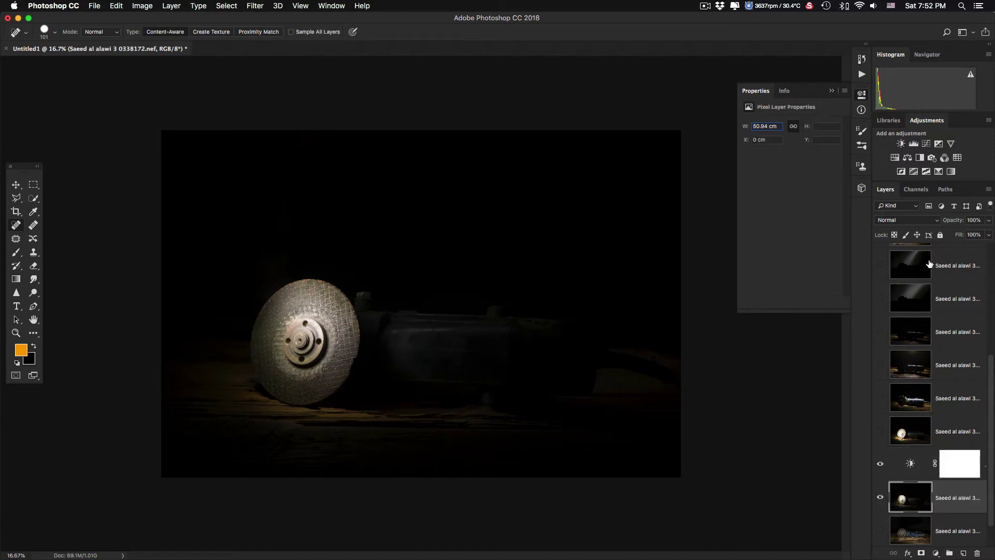
click(922, 220)
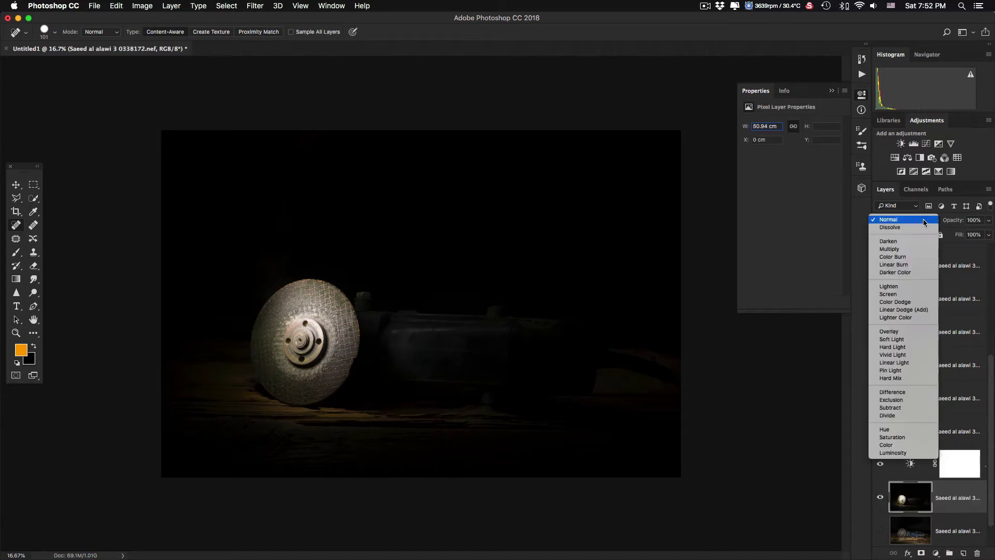
click(900, 286)
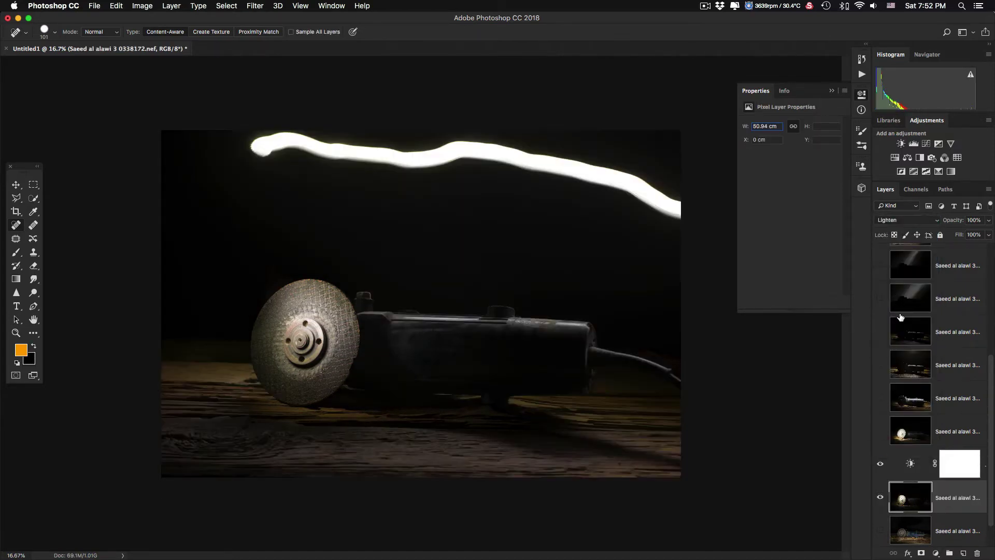
Clip the Brightness/Contrast adjustment to disc layer 0338172 and set its brightness to -127
click(912, 469)
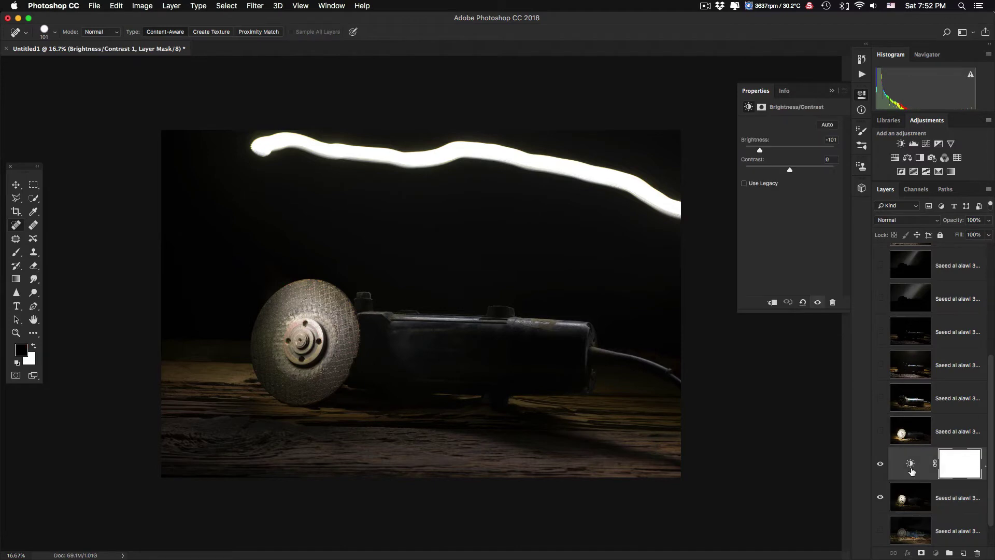
click(912, 467)
click(772, 303)
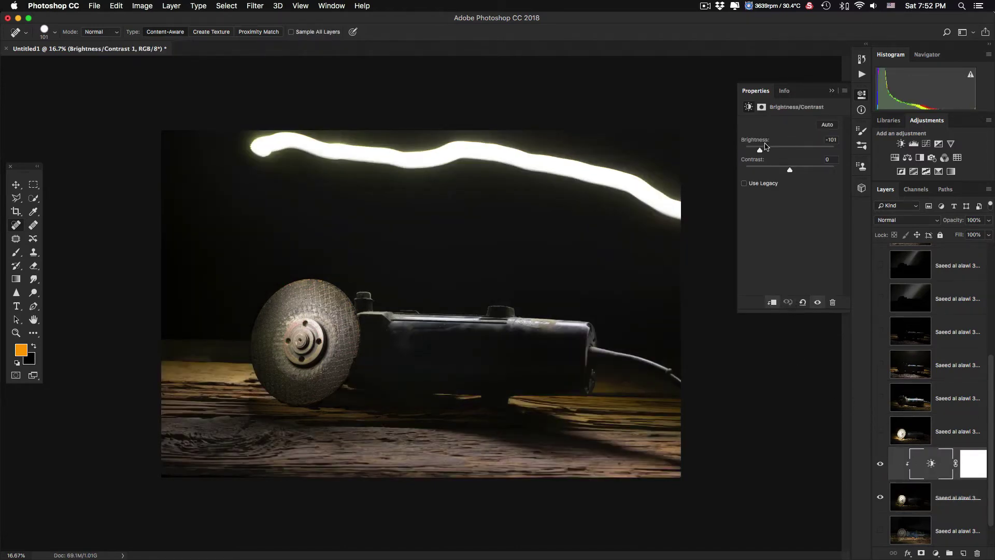
mouse_move(759, 154)
mouse_down()
mouse_move(735, 154)
mouse_move(752, 155)
mouse_up()
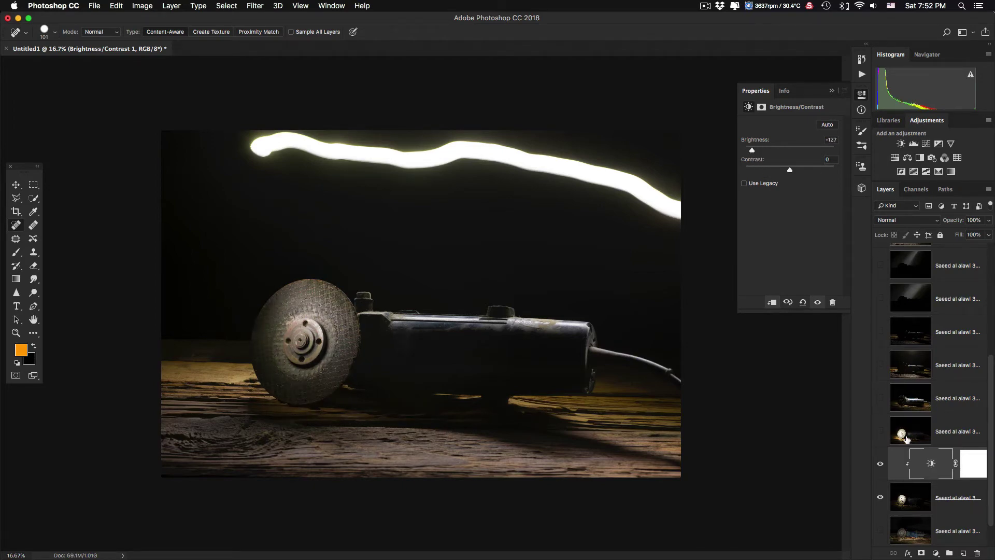
Preview the bright-disc layer 0338171 over the composite and leave it hidden
click(946, 431)
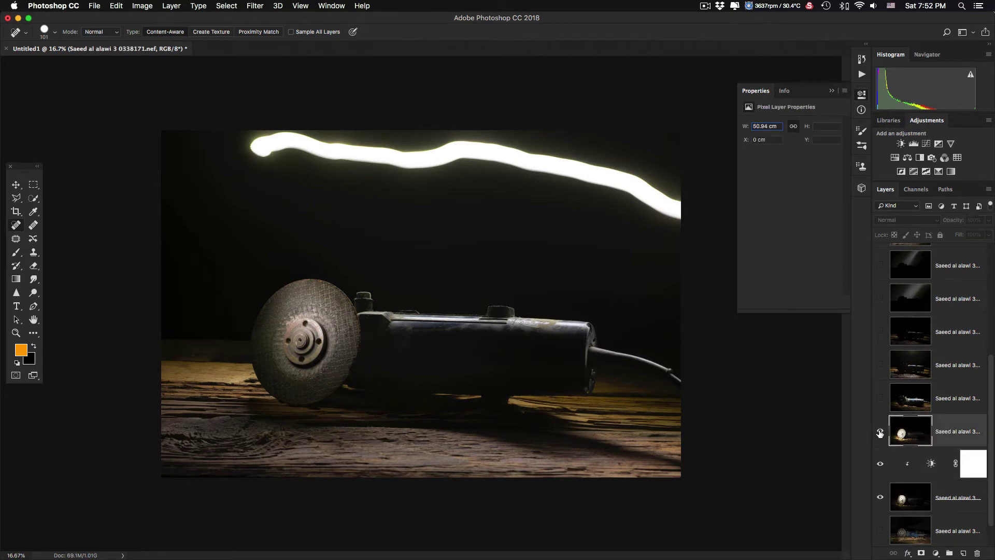
click(880, 432)
click(880, 432)
click(880, 433)
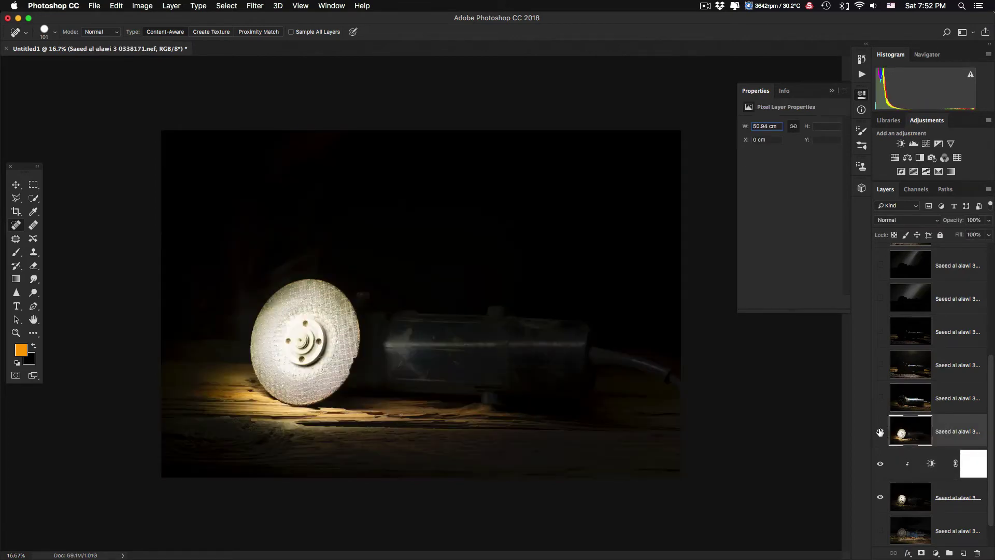
click(880, 432)
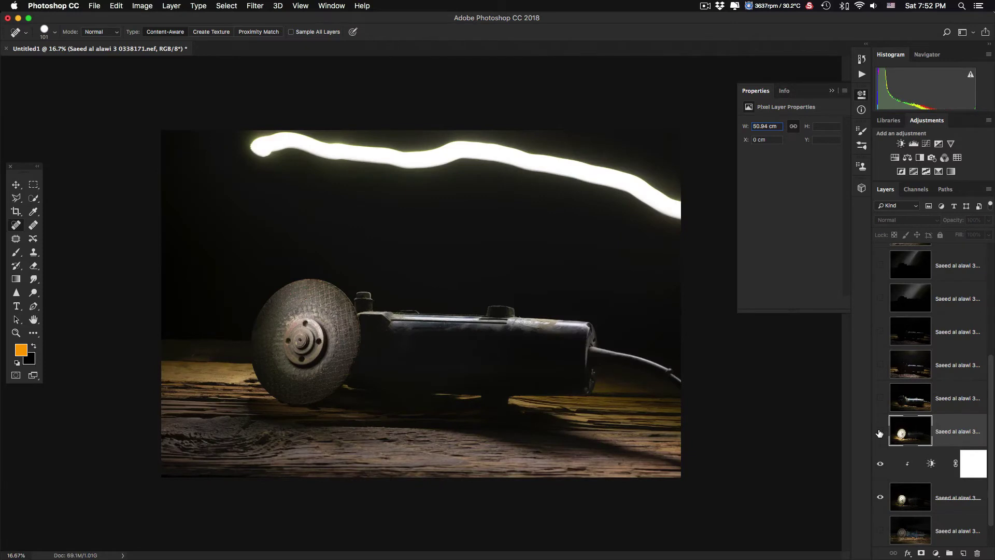
Select and show layer 0338170 with the lit grinder body and set its blend mode to Lighten
click(880, 398)
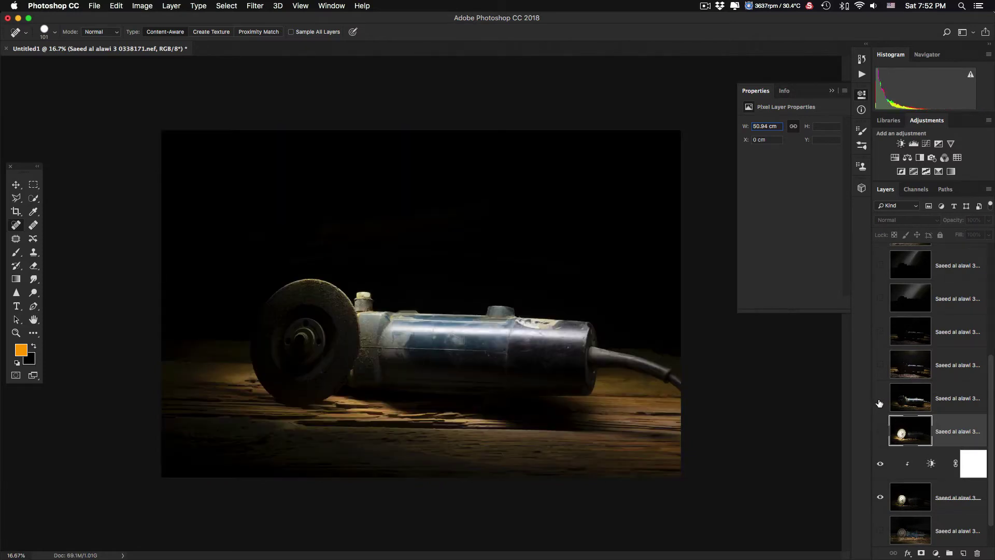
click(879, 398)
click(880, 398)
click(953, 398)
click(880, 398)
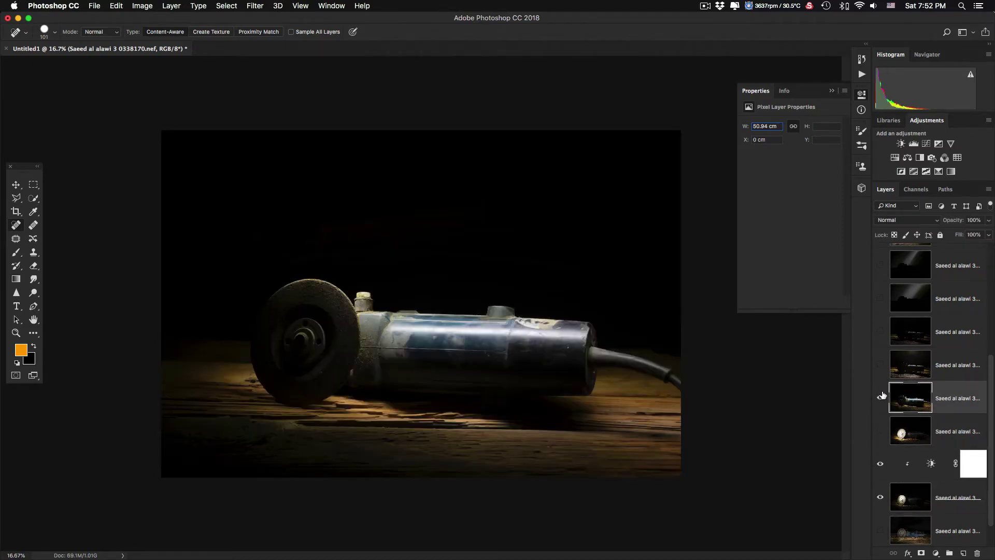
click(880, 398)
click(879, 398)
click(932, 225)
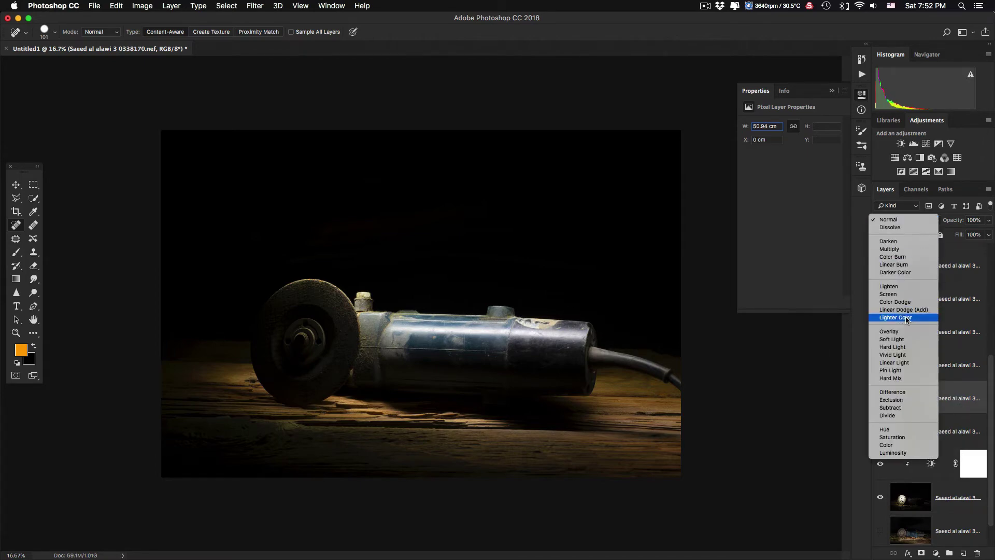
click(894, 287)
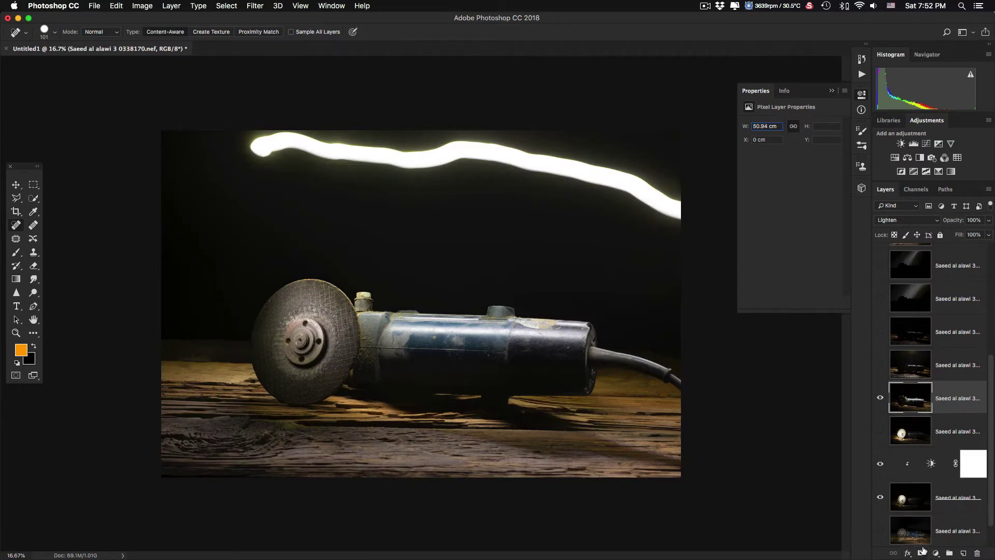
Compare the composite with and without layer 0338170 to judge its light on the body and wood
click(880, 397)
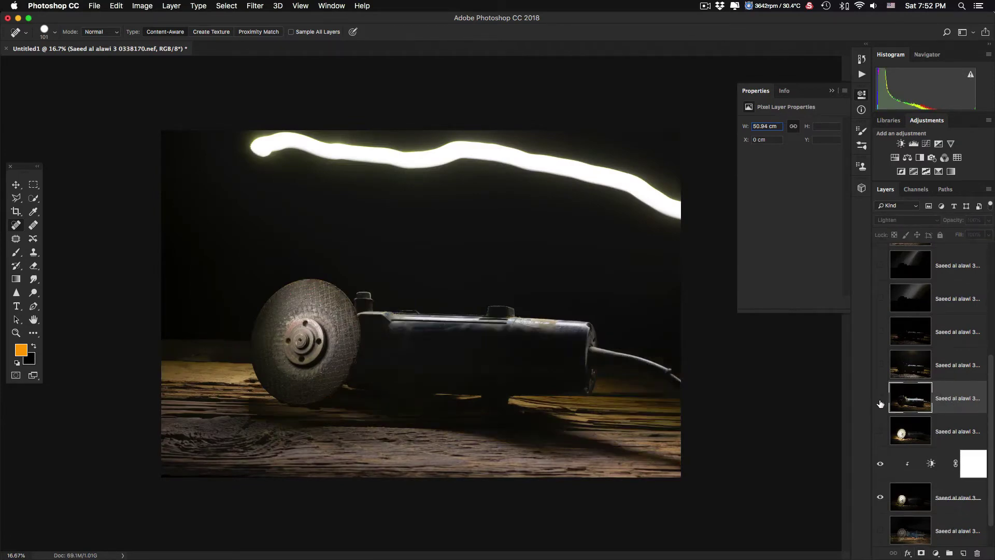
click(880, 398)
click(878, 402)
click(877, 402)
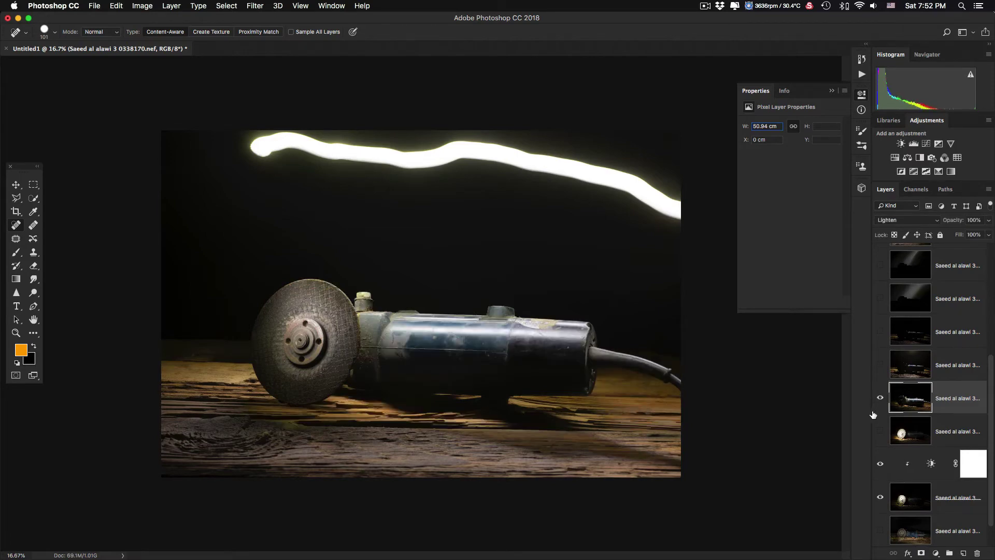
click(876, 402)
click(877, 402)
click(876, 402)
click(877, 399)
click(878, 400)
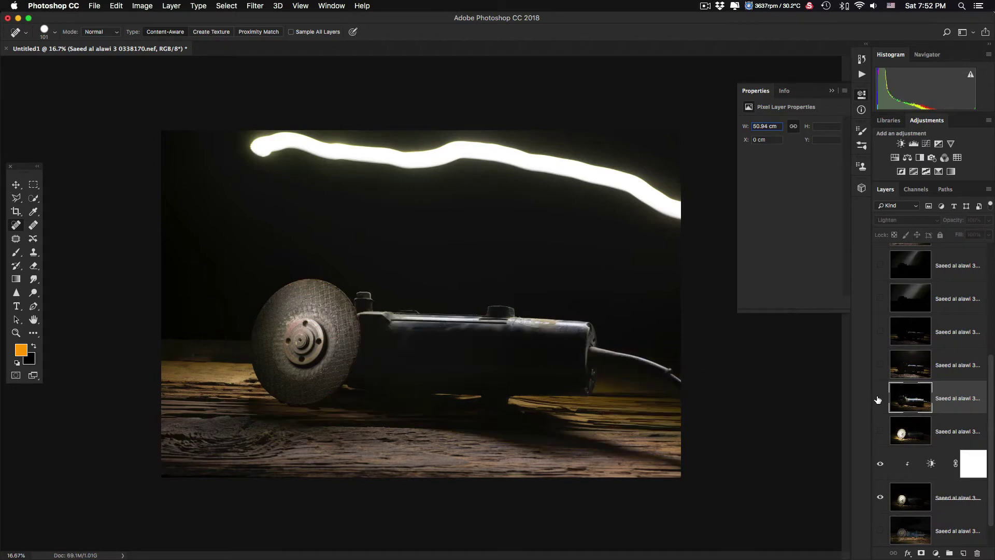
click(877, 400)
click(877, 402)
click(878, 402)
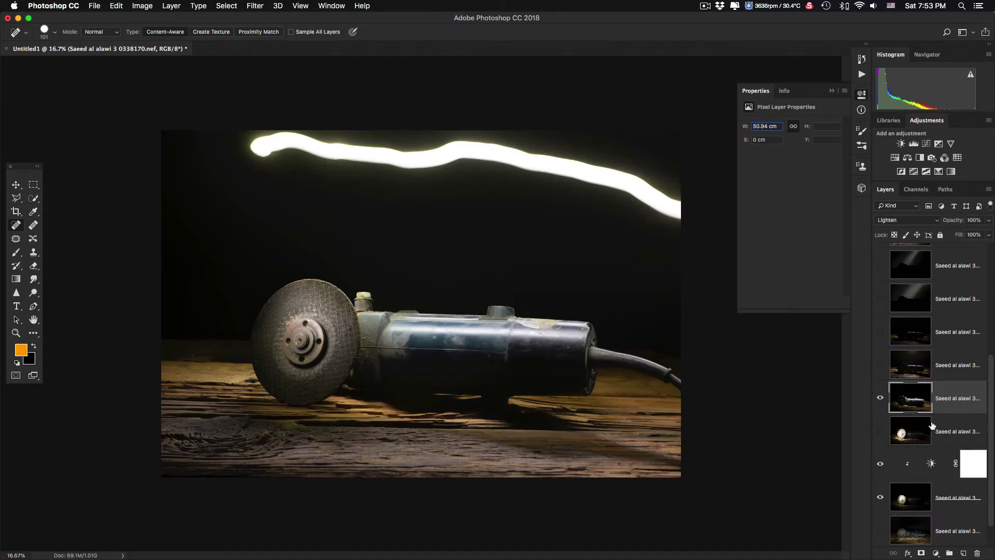
Add a black mask to layer 0338170 and paint white over the grinder's body to reveal its light there
alt+click(922, 554)
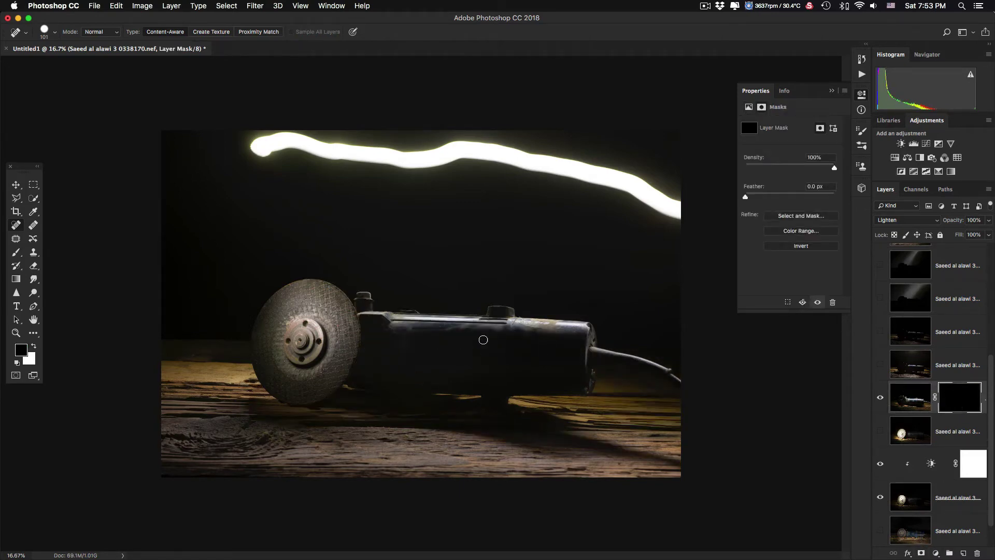
click(17, 253)
click(34, 346)
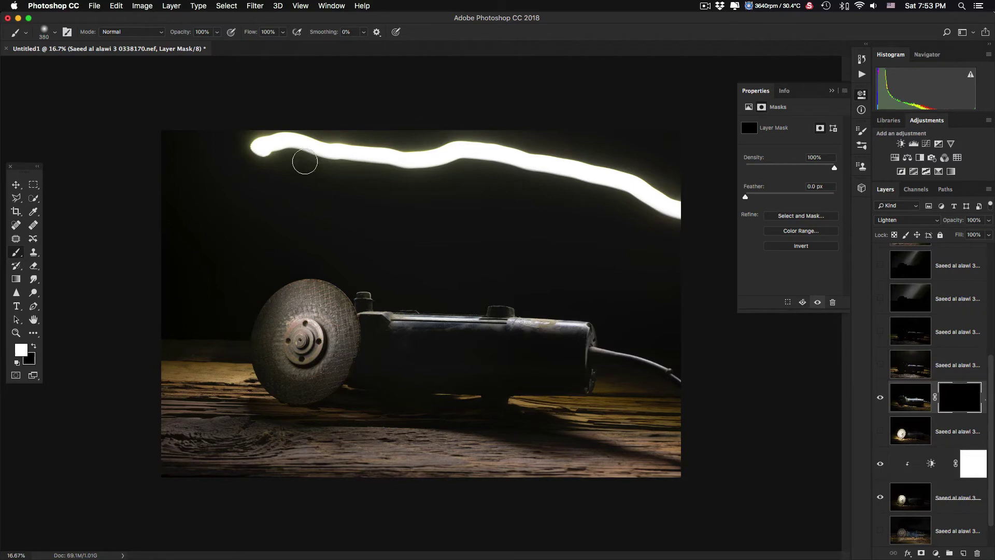
mouse_move(371, 335)
mouse_down()
mouse_move(574, 341)
mouse_move(399, 343)
mouse_move(370, 328)
mouse_move(412, 339)
mouse_move(372, 350)
mouse_move(501, 350)
mouse_move(465, 354)
mouse_move(568, 336)
mouse_move(570, 345)
mouse_move(398, 353)
mouse_move(571, 351)
mouse_move(406, 354)
mouse_up()
mouse_move(410, 348)
mouse_down()
mouse_move(562, 352)
mouse_move(487, 355)
mouse_up()
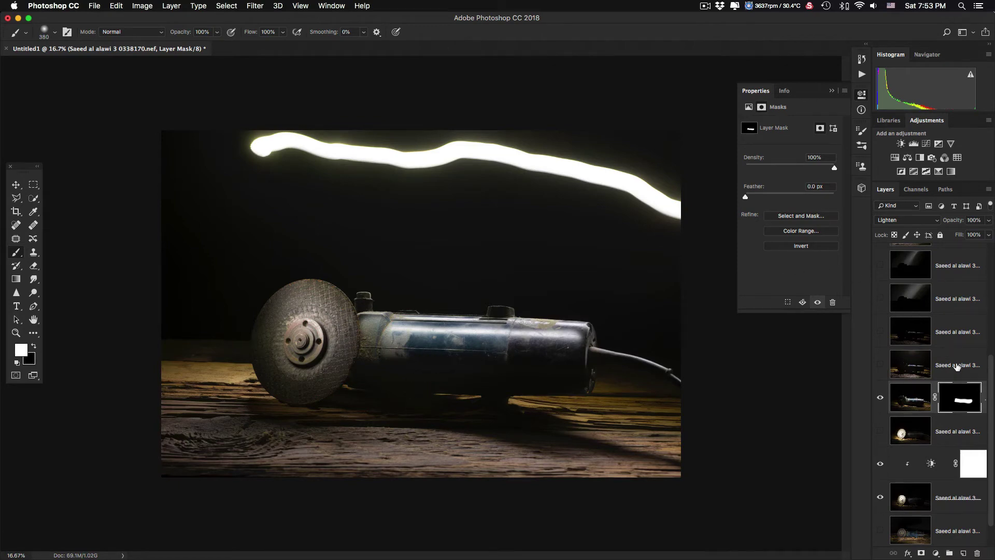
Select layer 0338169 and preview its backlit exposure against the composite, leaving it hidden
click(910, 375)
click(880, 366)
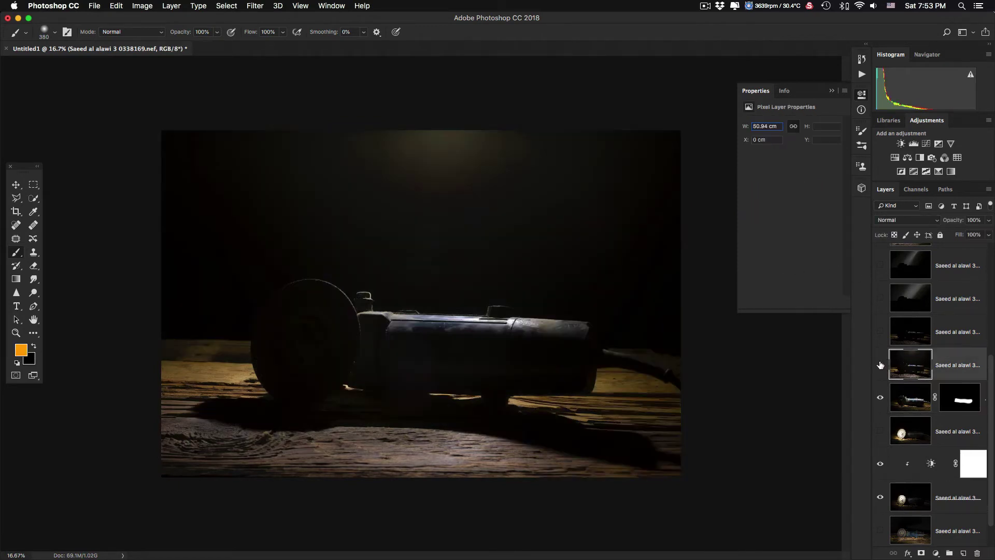
click(880, 365)
click(880, 365)
click(880, 365)
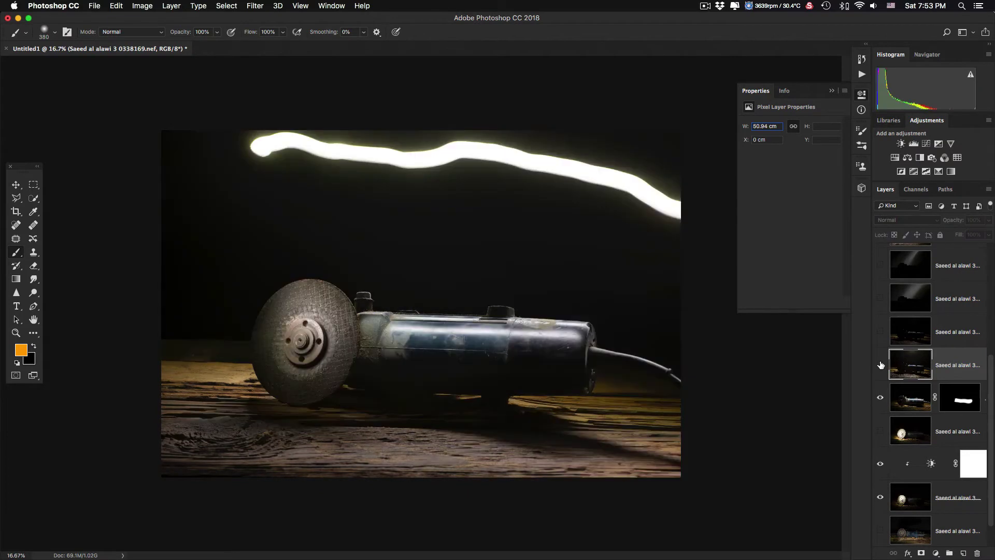
click(880, 365)
click(880, 366)
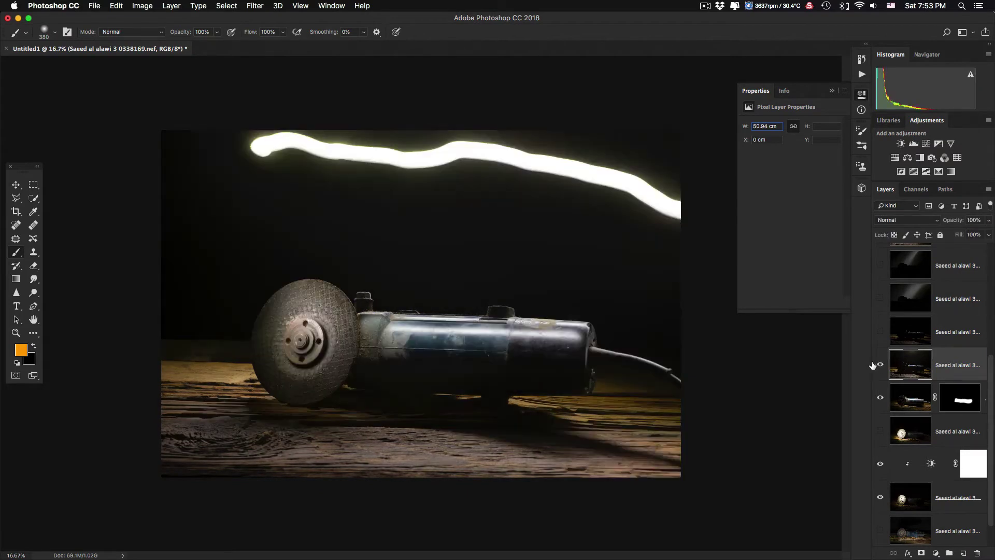
click(880, 365)
click(880, 365)
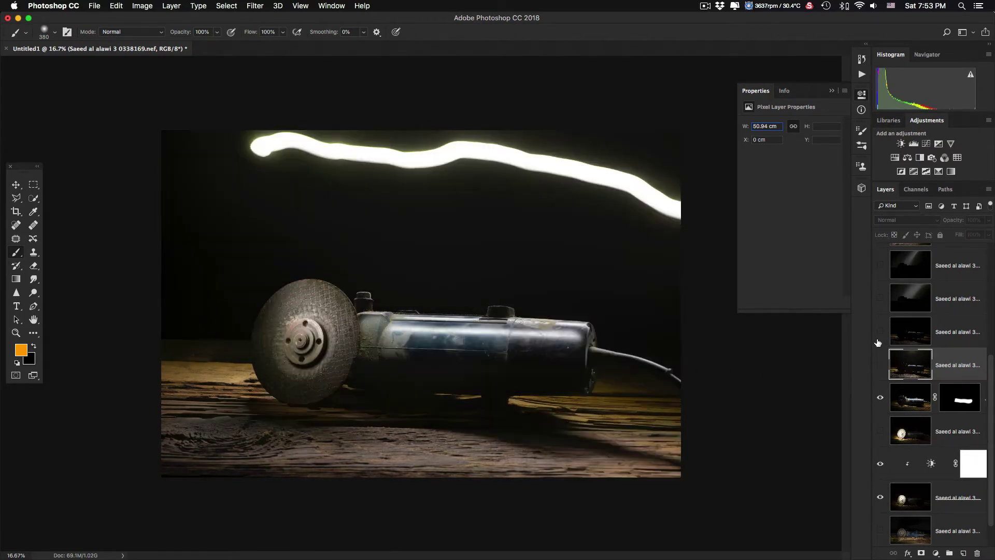
Preview the dark exposure directly above layer 0338169 and the arc-shaped light-trail layer higher in the stack
click(879, 332)
click(880, 331)
click(880, 331)
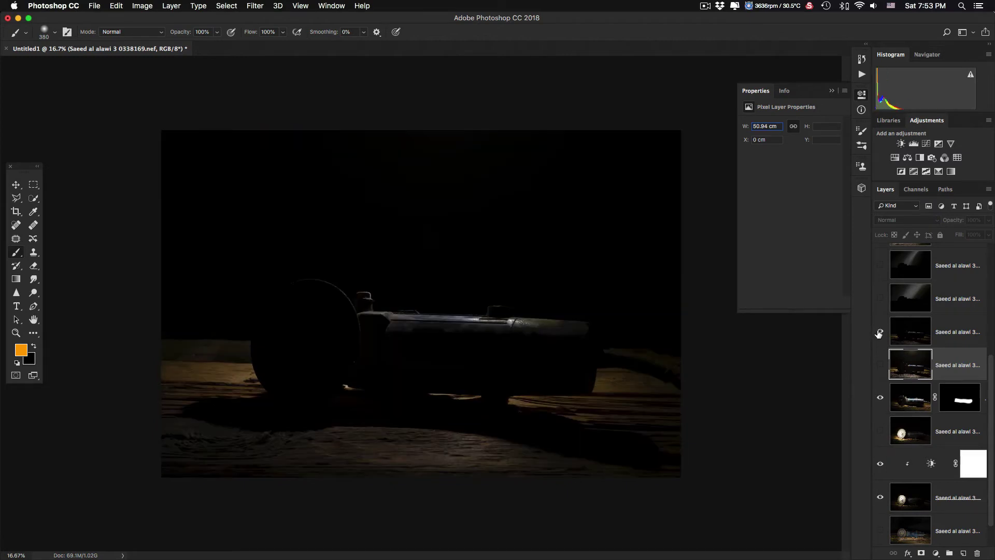
click(879, 332)
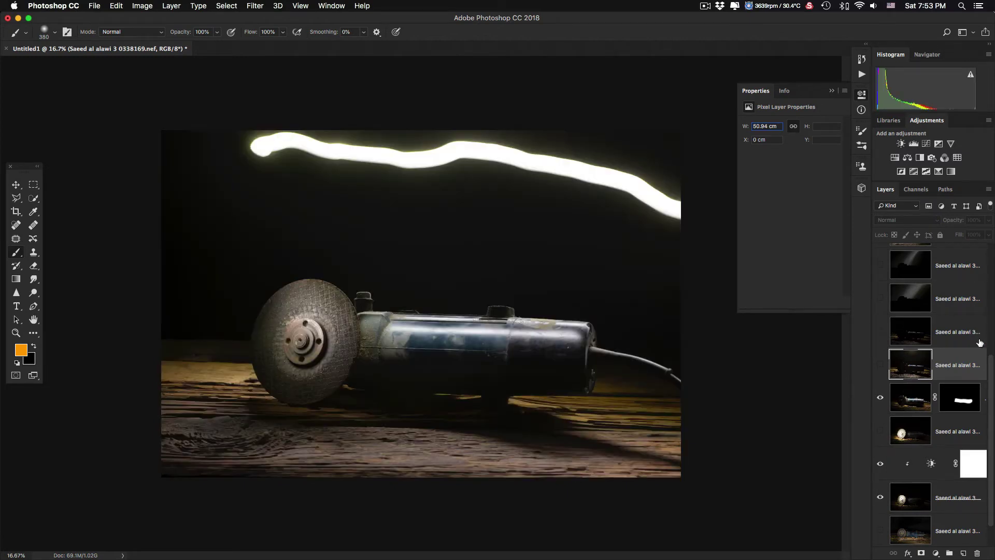
drag(990, 365, 985, 313)
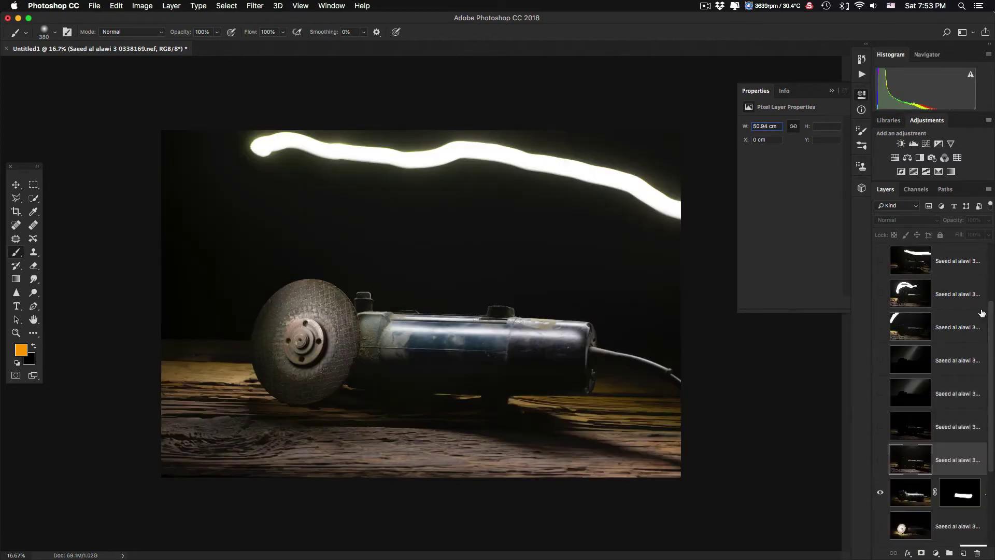
click(881, 294)
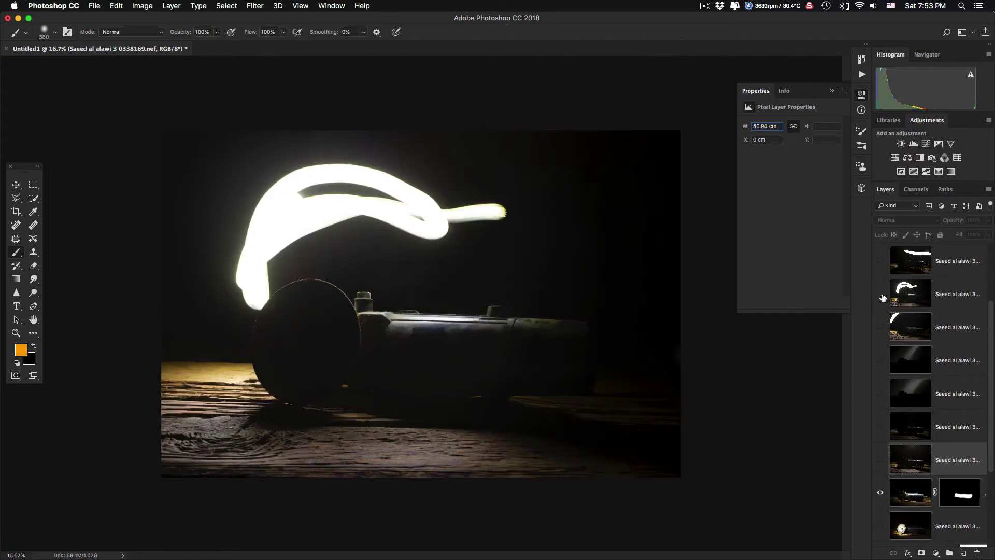
click(880, 294)
Show and select light-trail layer 0338163 and set its blend mode to Lighten
click(880, 260)
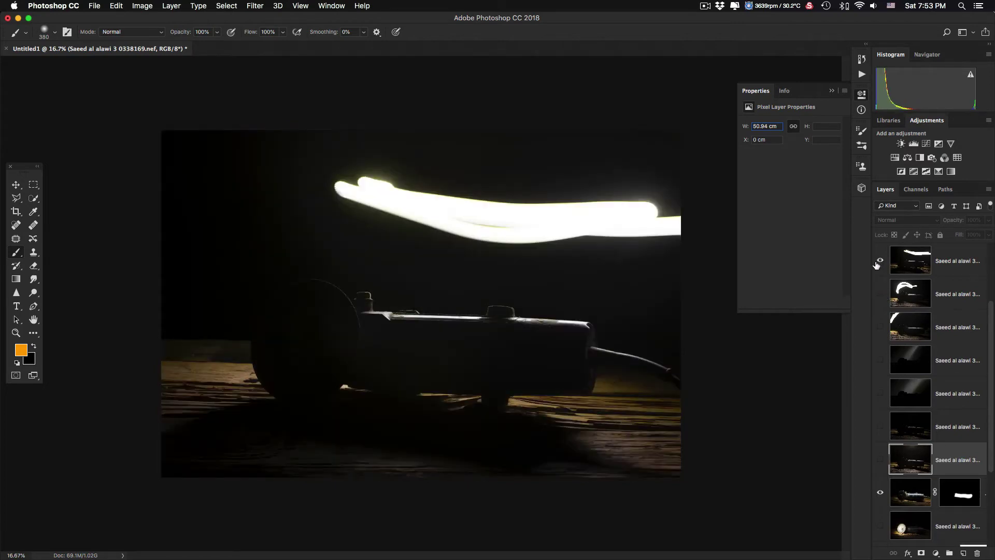
click(954, 270)
scroll(990, 300, up, 2)
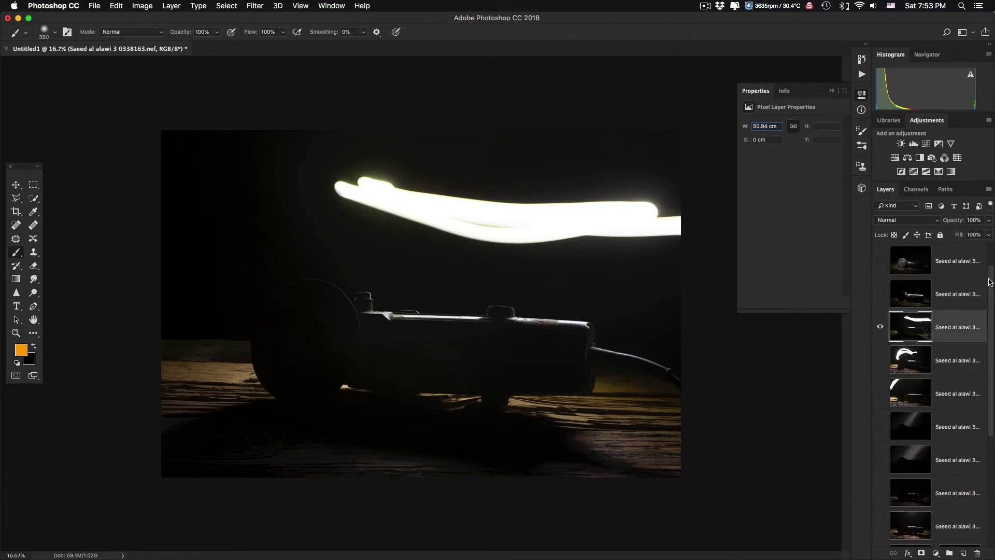
click(921, 220)
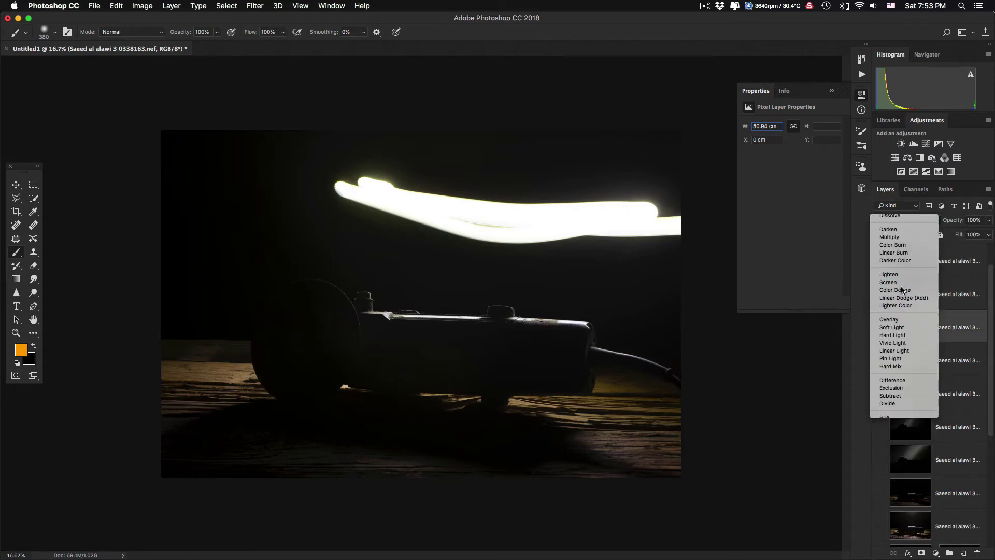
key(Escape)
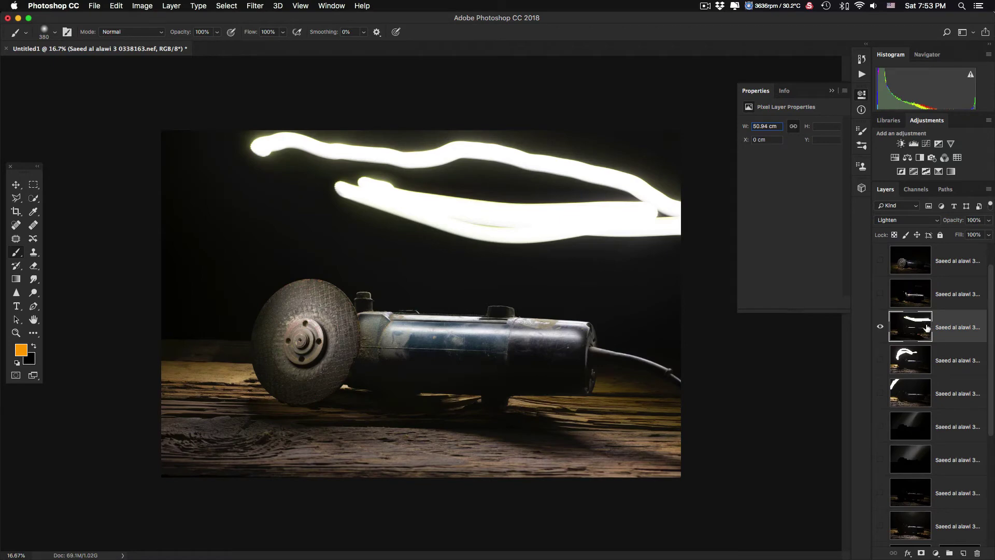
Check layer 0338163's effect, add a black mask to it, and paint white along the grinder's upper edge and cable
click(880, 327)
click(880, 327)
click(880, 327)
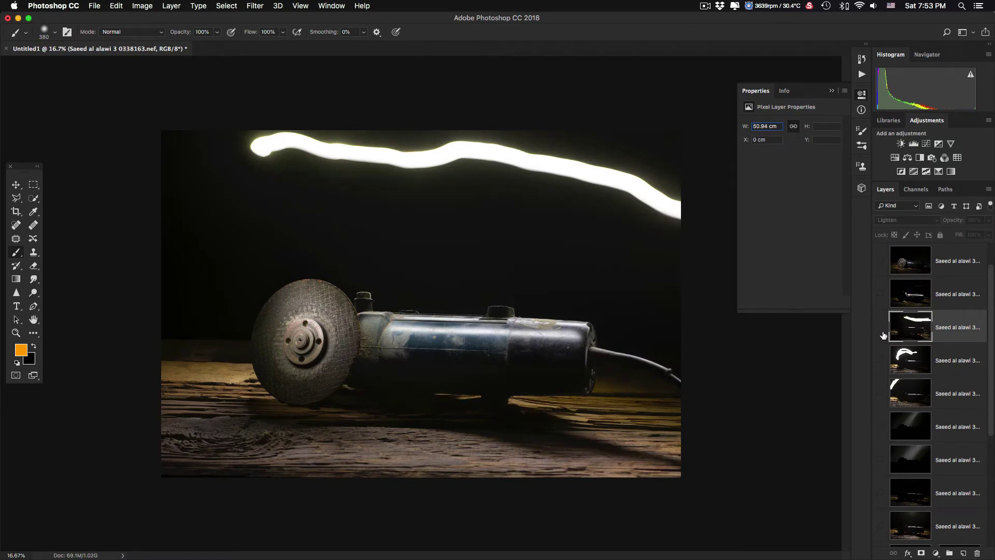
click(880, 327)
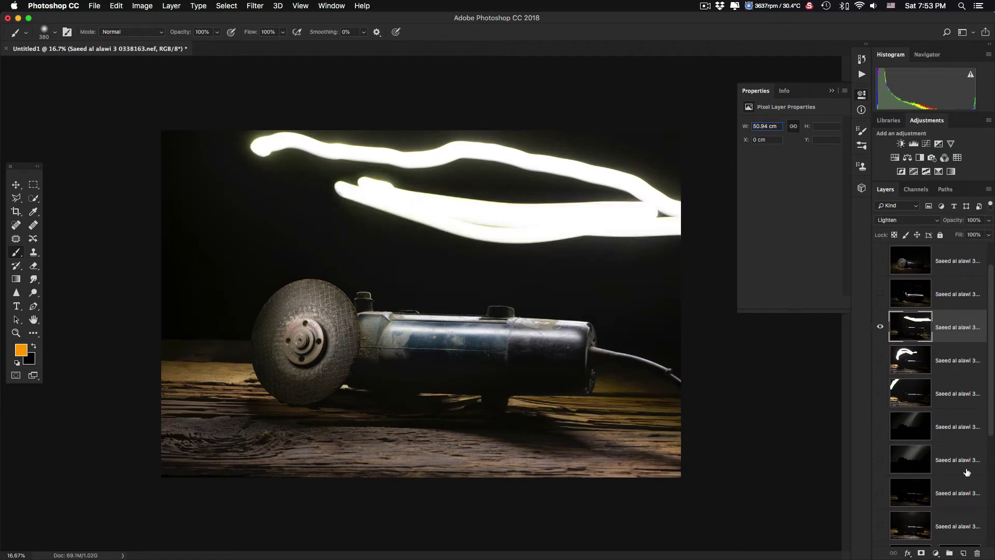
alt+click(921, 553)
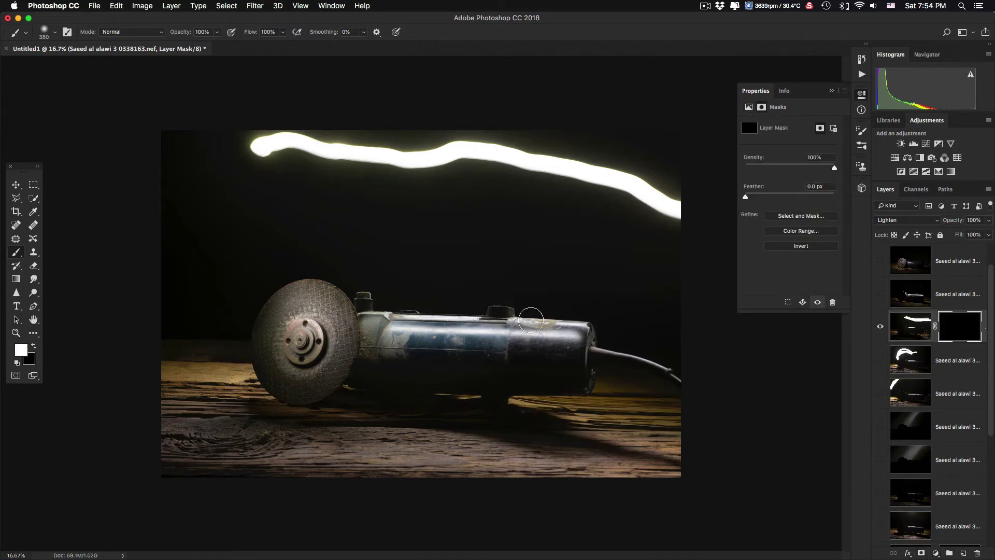
mouse_move(531, 319)
mouse_down()
mouse_move(583, 326)
mouse_move(599, 354)
mouse_move(679, 365)
mouse_move(744, 351)
mouse_up()
Preview the lit-body exposure directly above layer 0338163 and leave it hidden
click(881, 293)
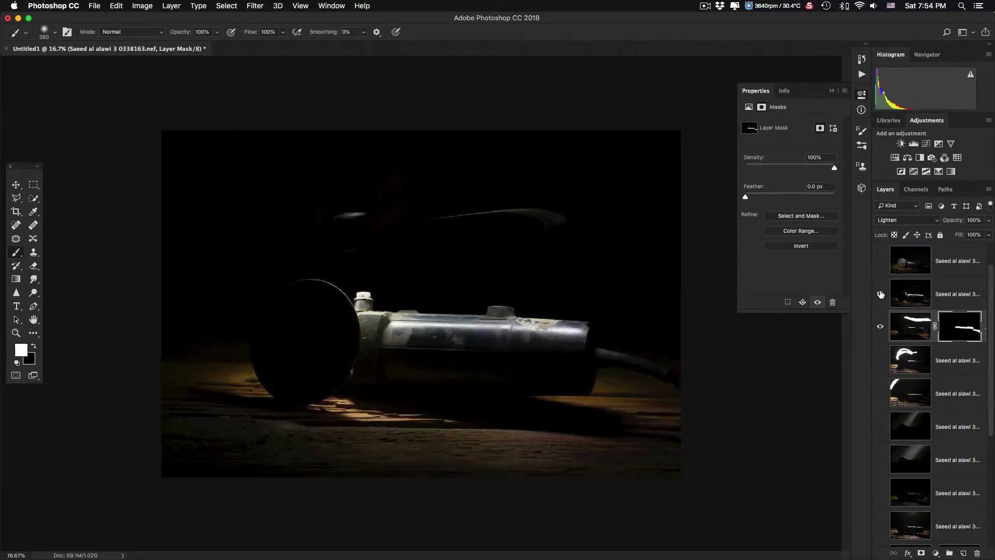
click(877, 292)
drag(869, 289, 868, 291)
click(878, 294)
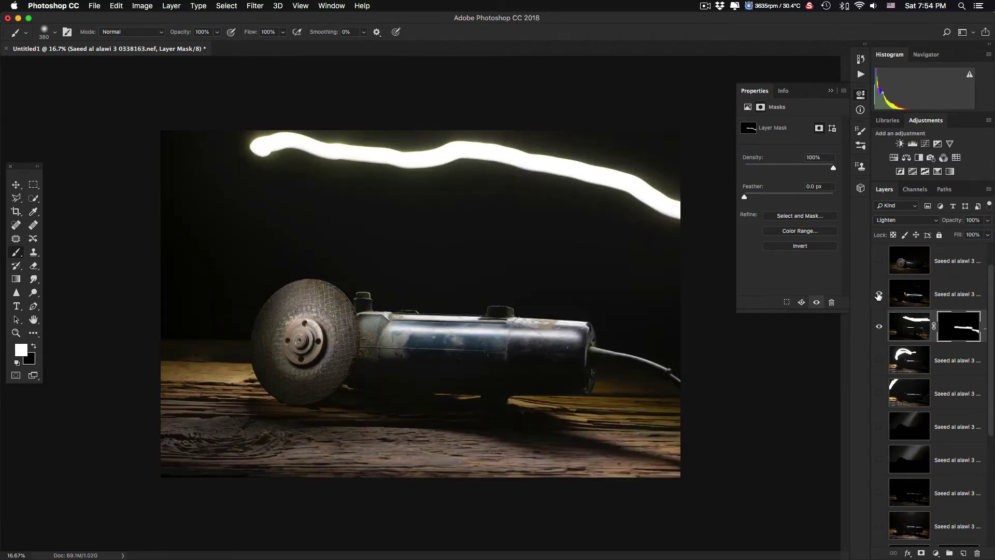
click(879, 296)
click(878, 296)
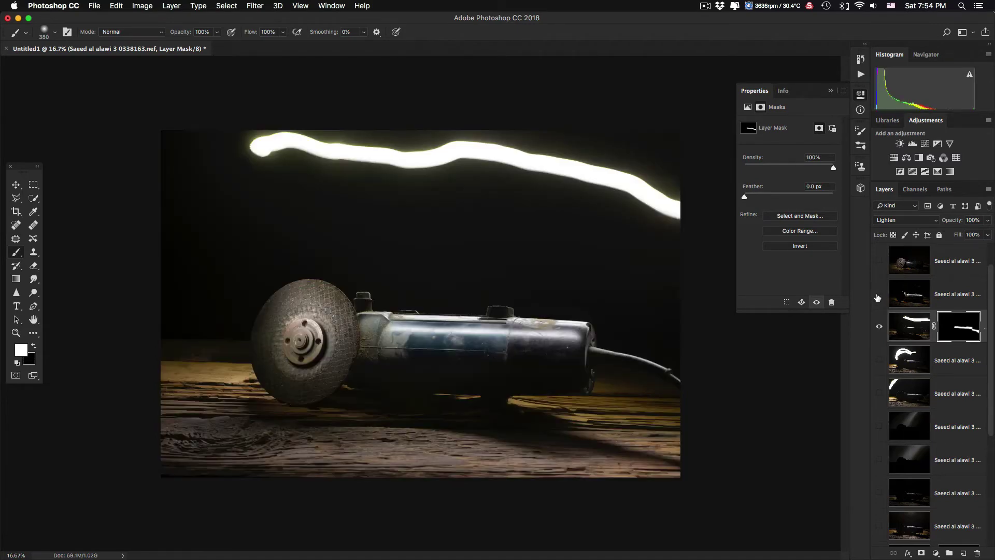
Preview the lit-disc exposure two layers above 0338163 and the topmost dark exposure, leaving both hidden
click(877, 261)
click(879, 262)
click(878, 263)
click(879, 263)
click(879, 263)
click(879, 262)
scroll(974, 259, up, 1)
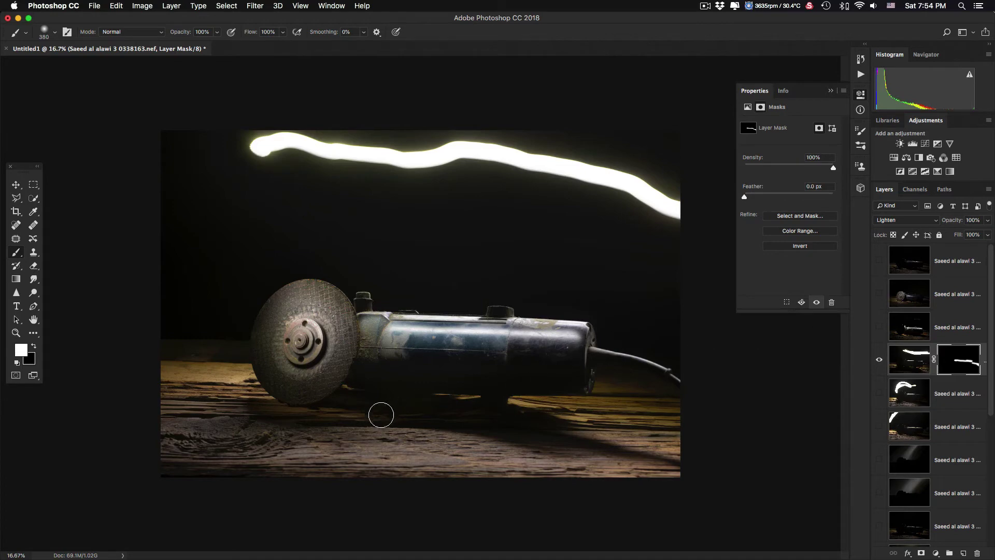
click(880, 262)
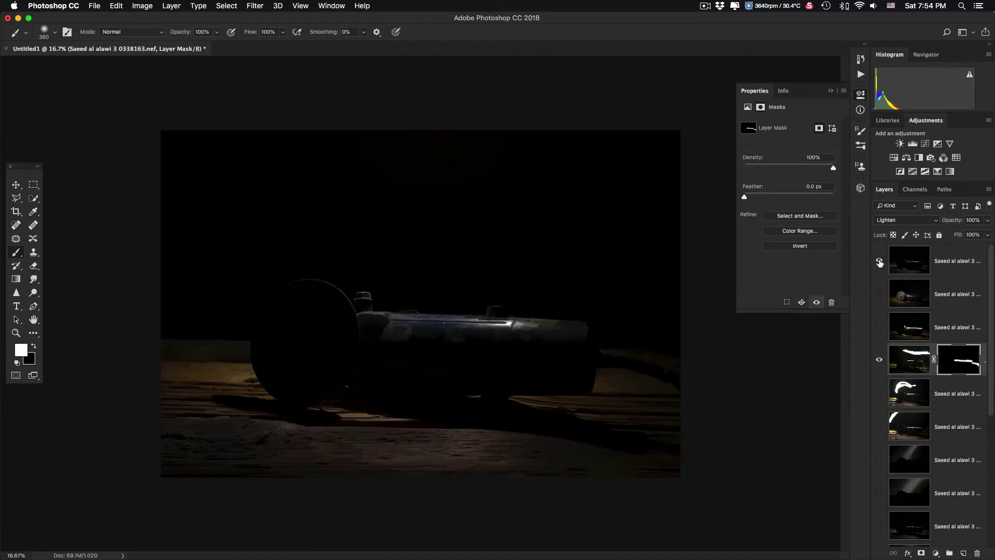
click(879, 263)
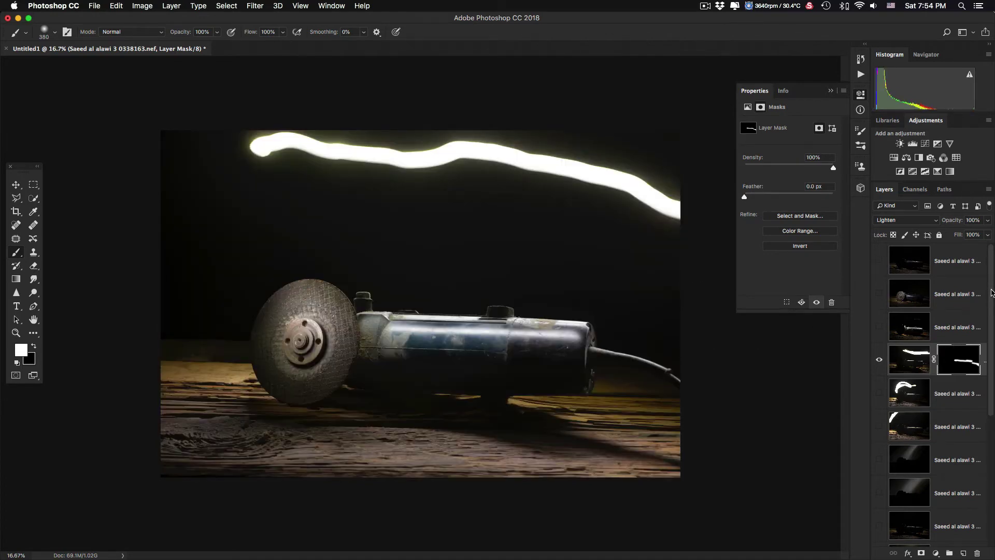
Move masked layer 0338163 down the stack to directly above the masked grinder-body layer
drag(992, 294, 992, 313)
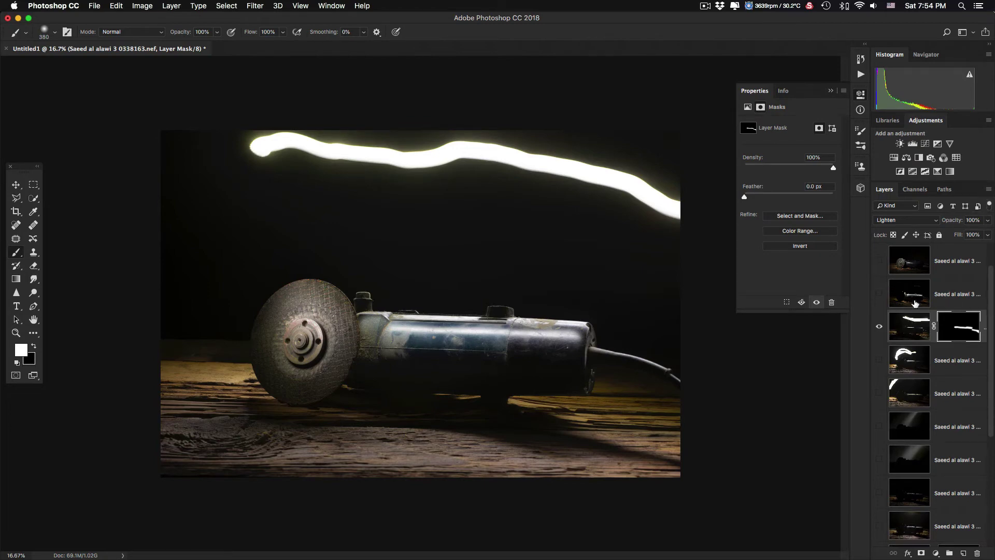
click(988, 190)
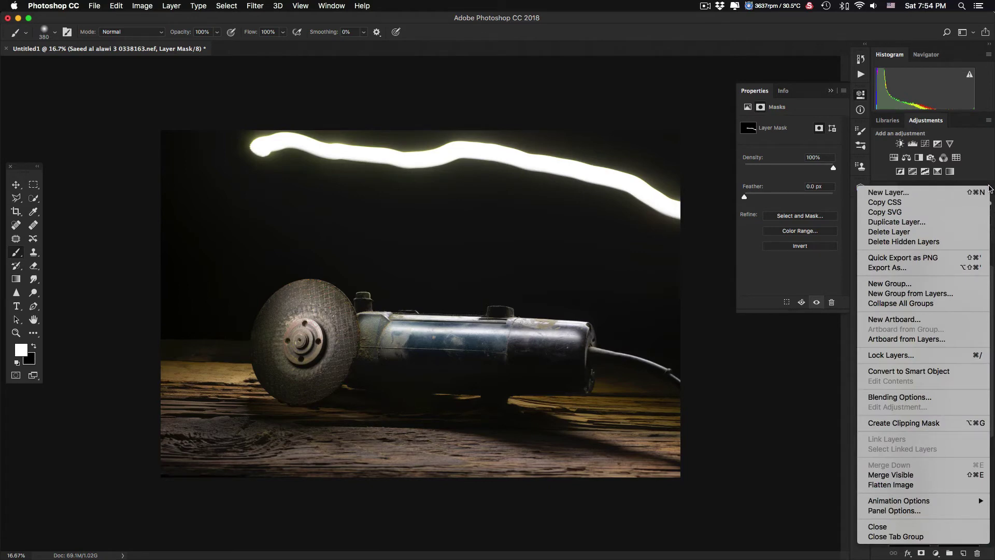
click(911, 371)
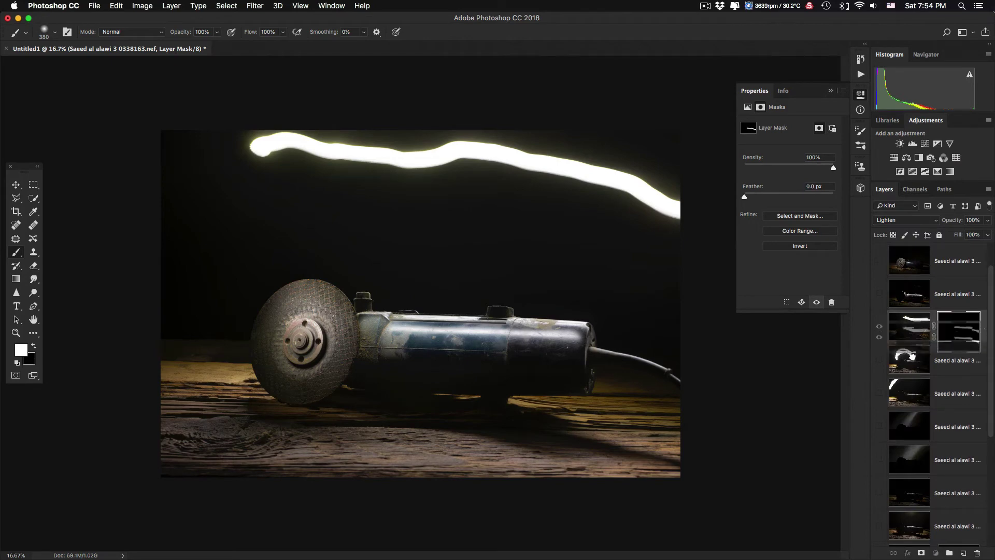
drag(910, 356, 912, 513)
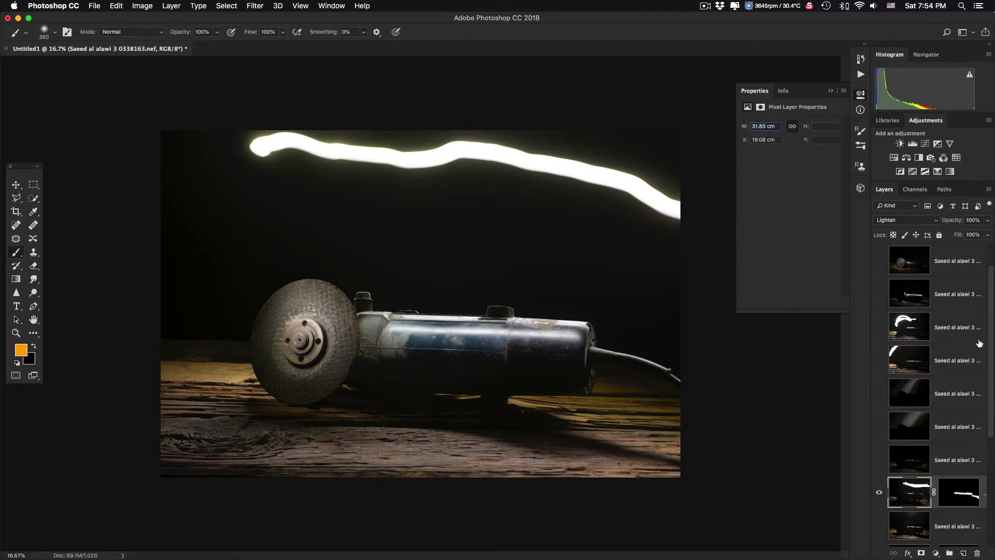
drag(992, 327, 991, 440)
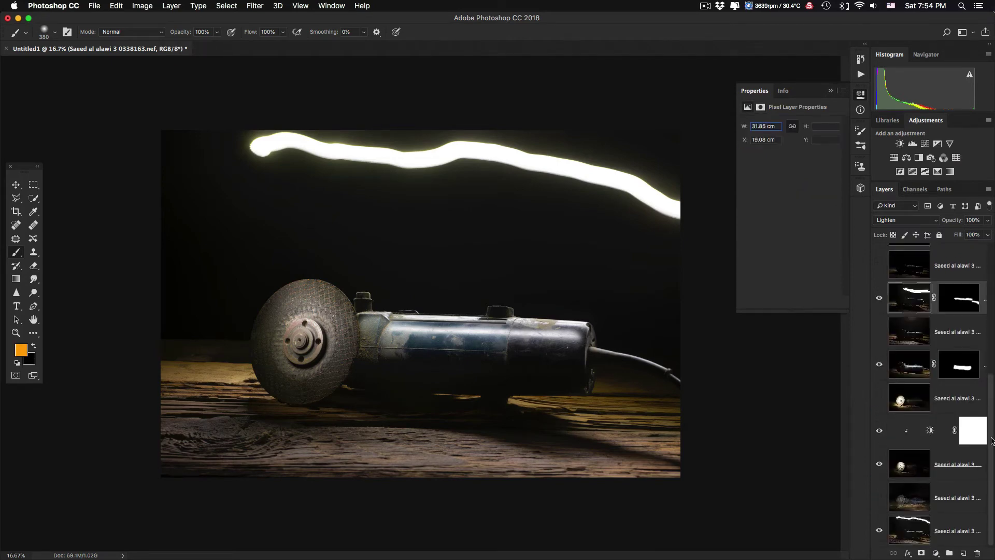
drag(917, 307, 922, 362)
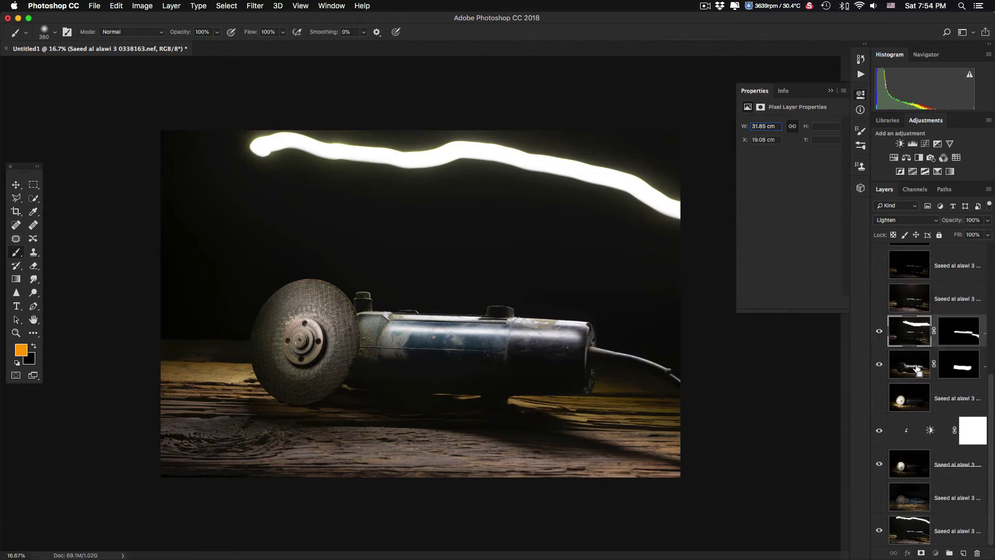
Move both masked layers directly above the clipped brightness adjustment, and move hidden exposure 0338174 above the hidden bright-disc exposure
super+click(913, 371)
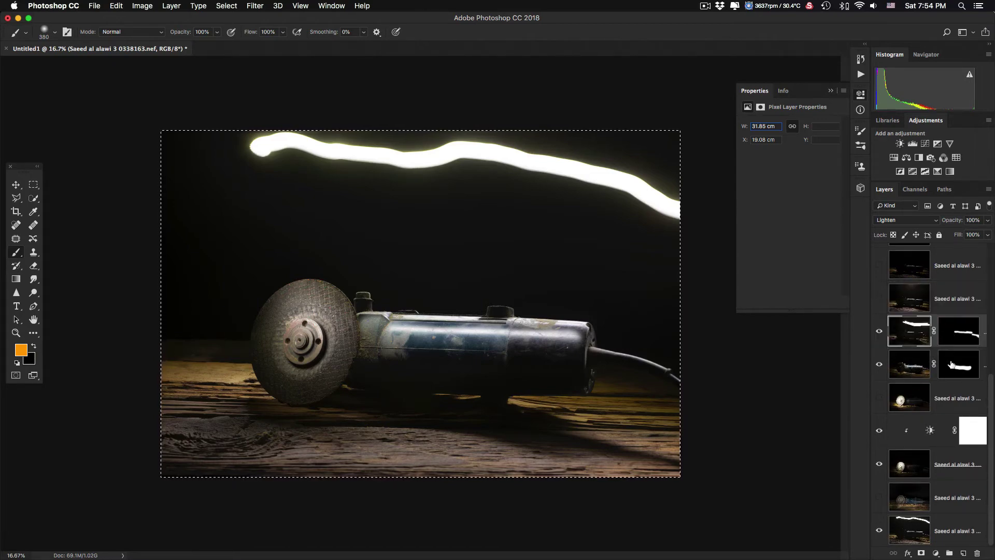
click(983, 362)
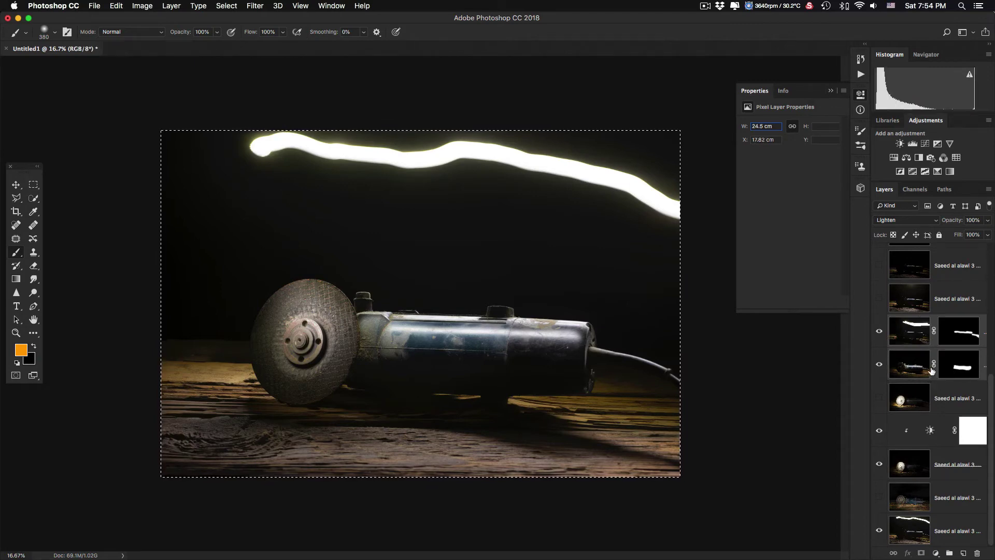
drag(934, 372, 941, 412)
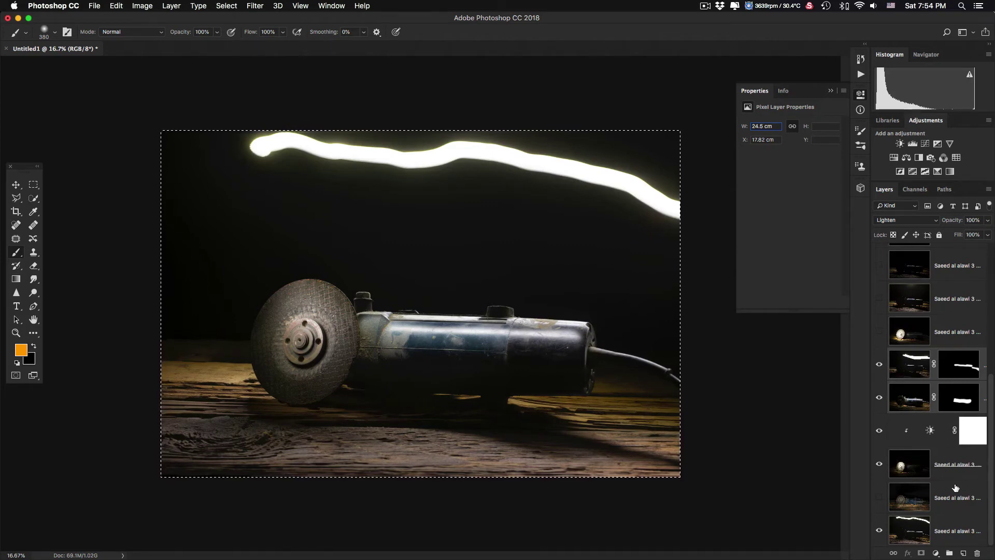
drag(956, 487, 945, 325)
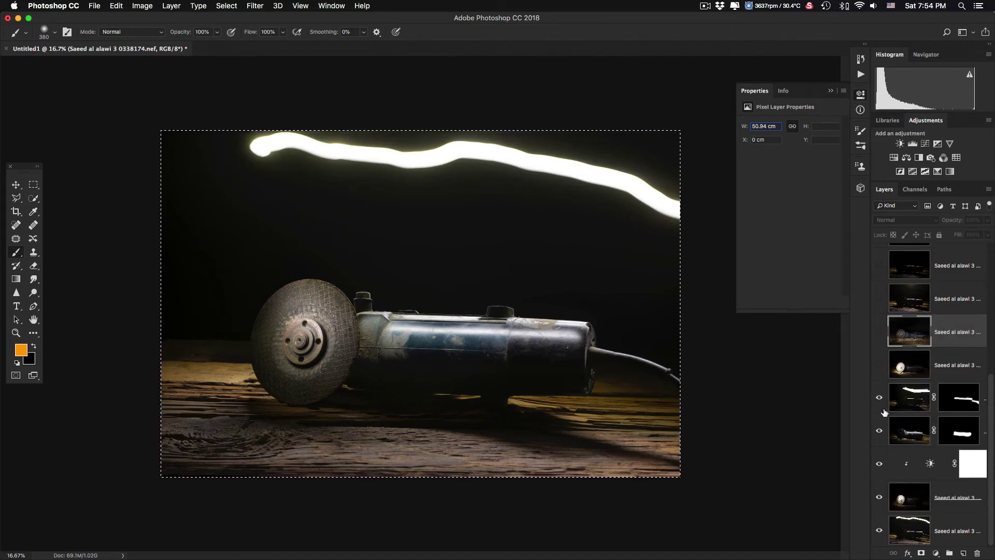
Hide everything above the base exposure, compare the lit-disc layer on and off, and show it with its clipped brightness adjustment
alt+click(879, 529)
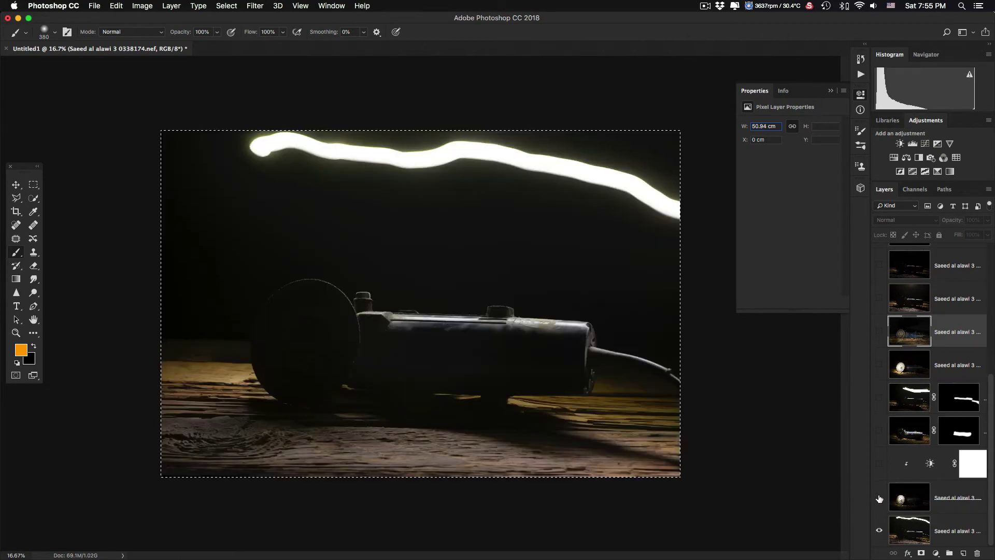
click(879, 499)
click(878, 497)
click(877, 496)
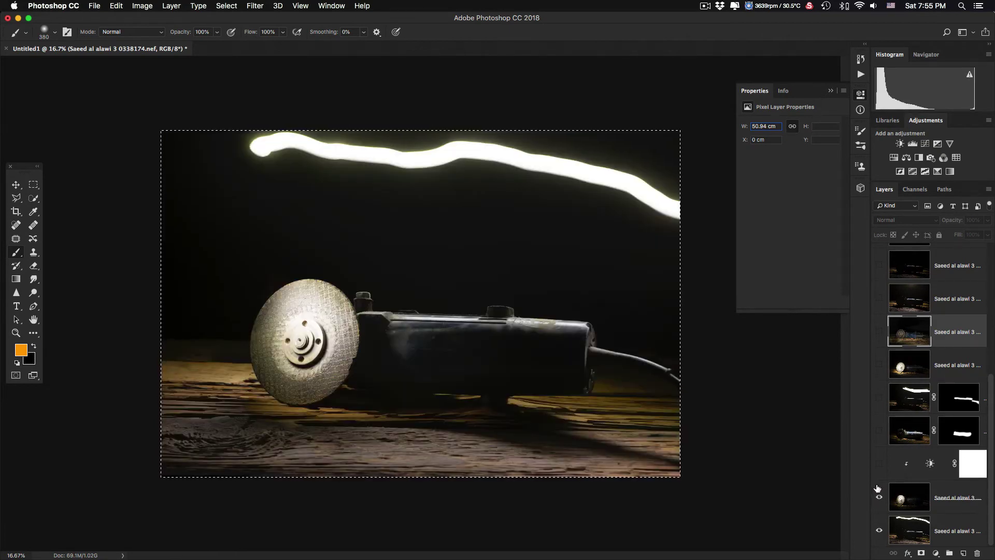
click(879, 464)
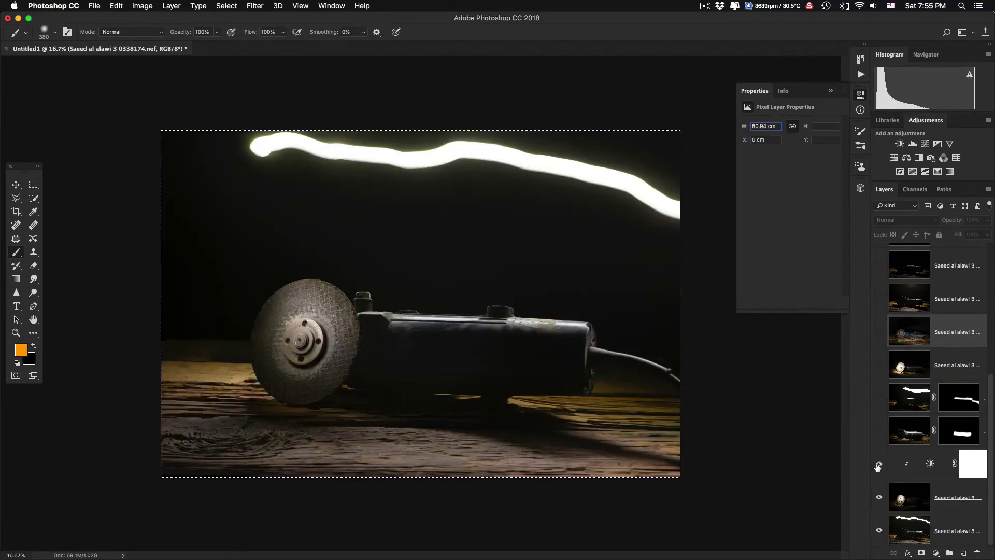
Compare the masked grinder-body layer and masked layer 0338163 on and off, leaving both shown
click(879, 431)
click(879, 431)
click(878, 432)
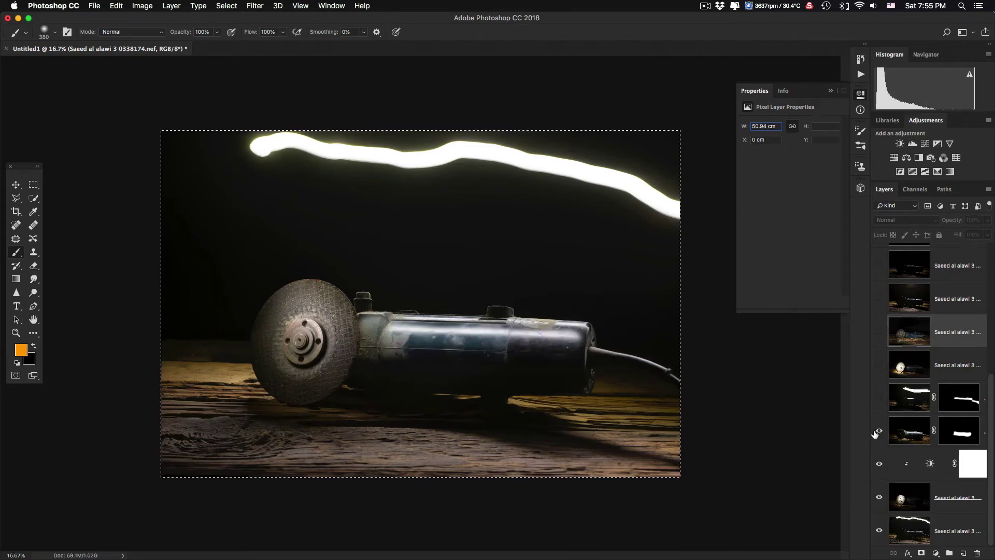
click(880, 399)
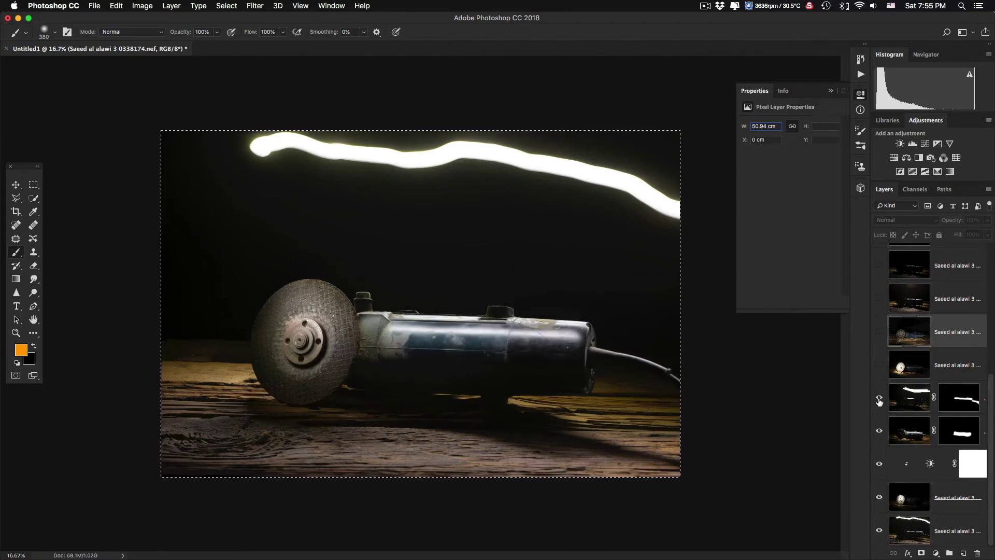
click(878, 400)
click(879, 399)
Preview the hidden bright-disc exposure directly above layer 0338163 several times and leave it hidden
click(878, 365)
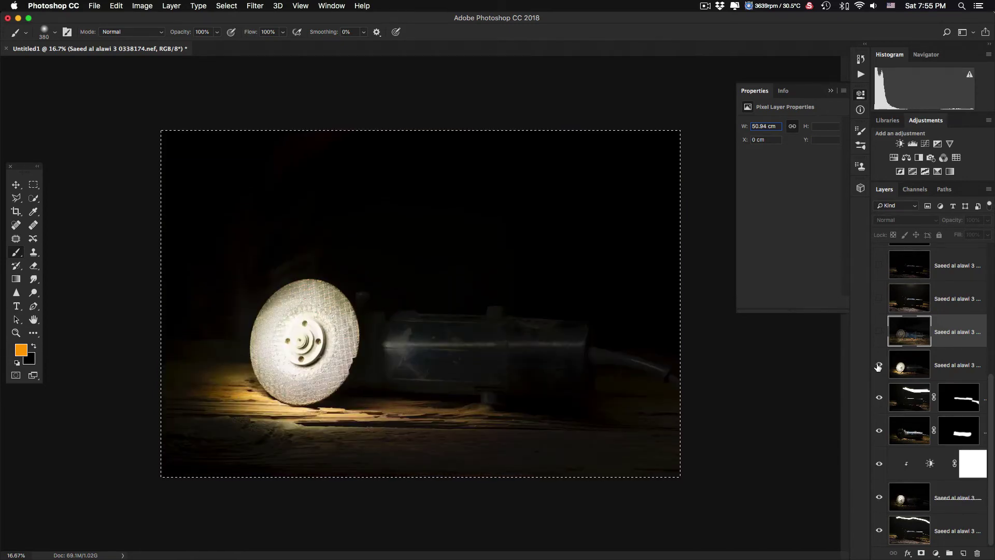
click(878, 366)
click(876, 368)
click(876, 369)
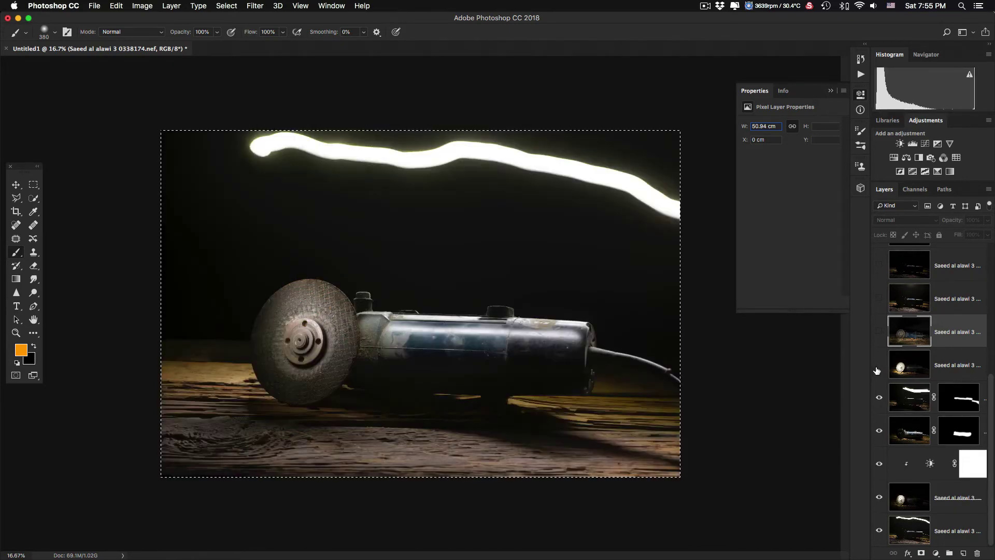
click(877, 369)
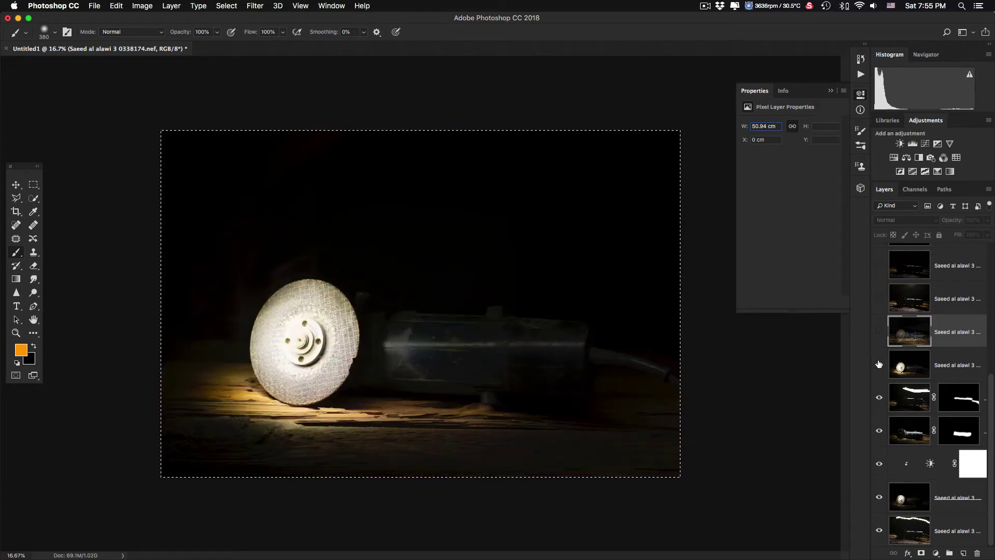
click(878, 367)
click(879, 367)
click(879, 364)
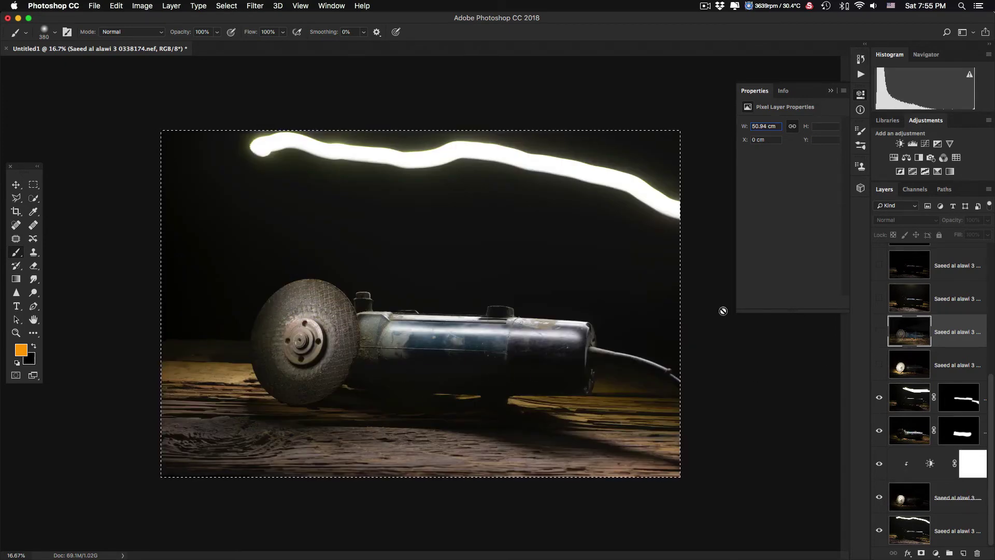
Show exposure layer 0338174, set its blend mode to Lighten and add a black mask to it
click(879, 332)
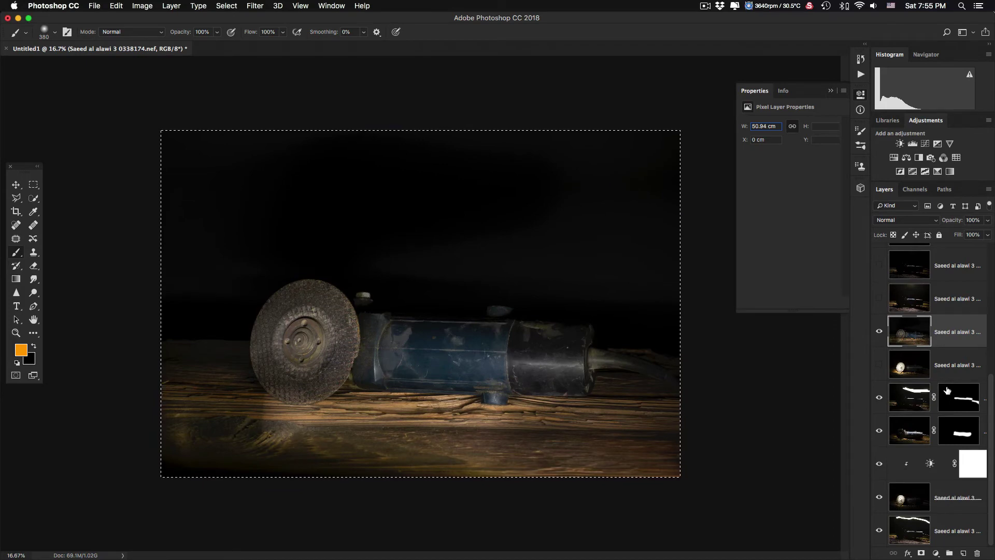
click(927, 220)
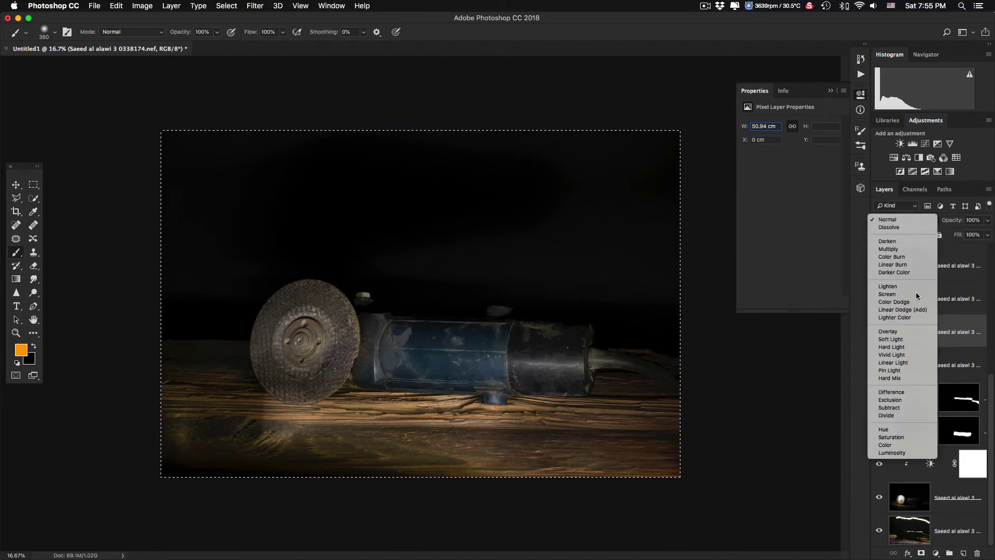
click(895, 286)
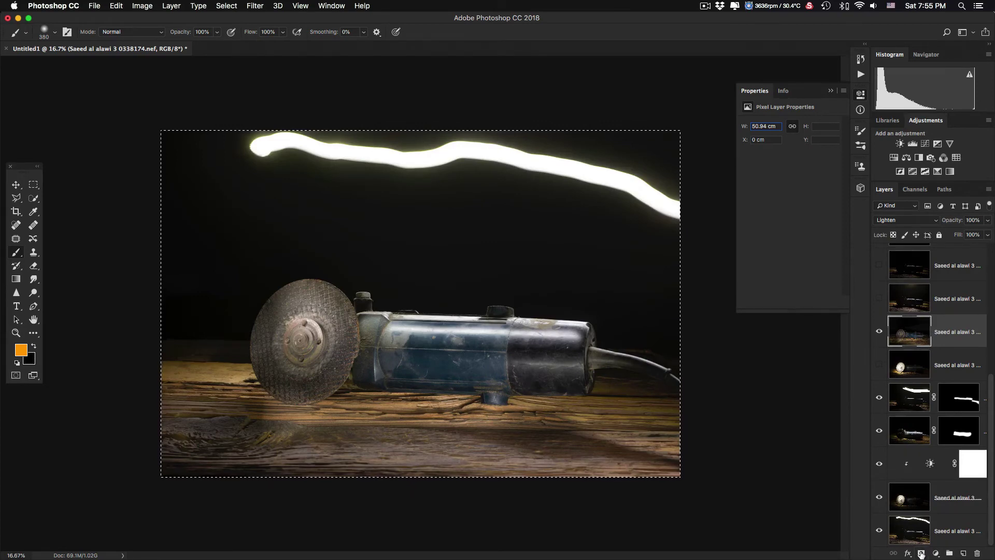
click(920, 553)
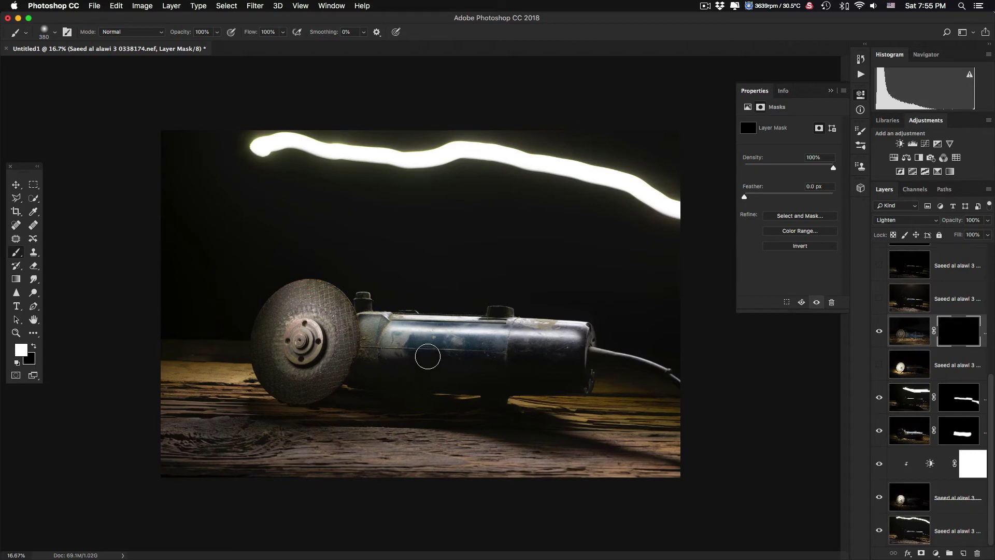
Paint white on layer 0338174's mask along the grinder body's lower edge with a 175 px brush, and feather the mask 106.2 px
key(bracketleft)
key(bracketleft)
key(bracketleft)
key(bracketleft)
mouse_move(410, 372)
mouse_down()
mouse_move(580, 378)
mouse_move(350, 378)
mouse_move(565, 376)
mouse_up()
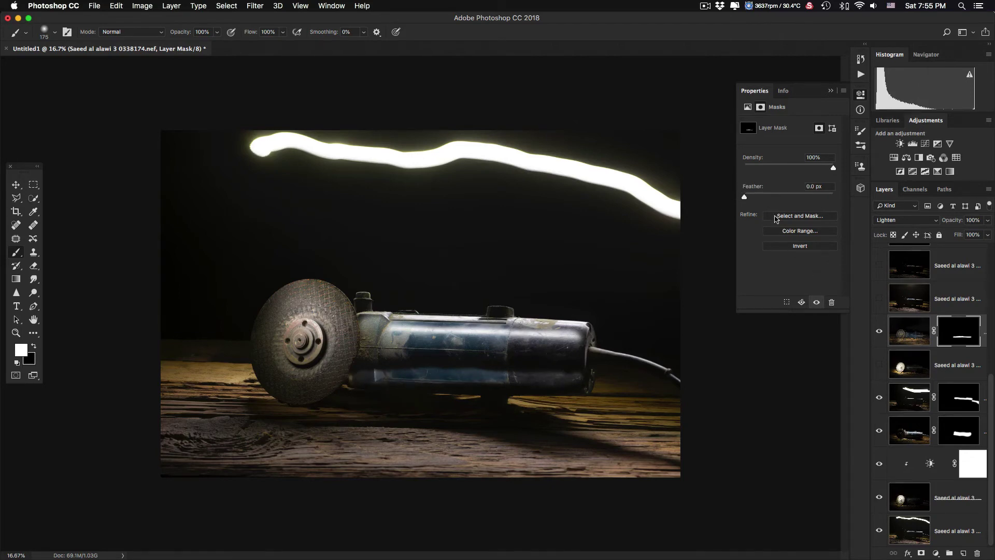
drag(745, 199, 801, 201)
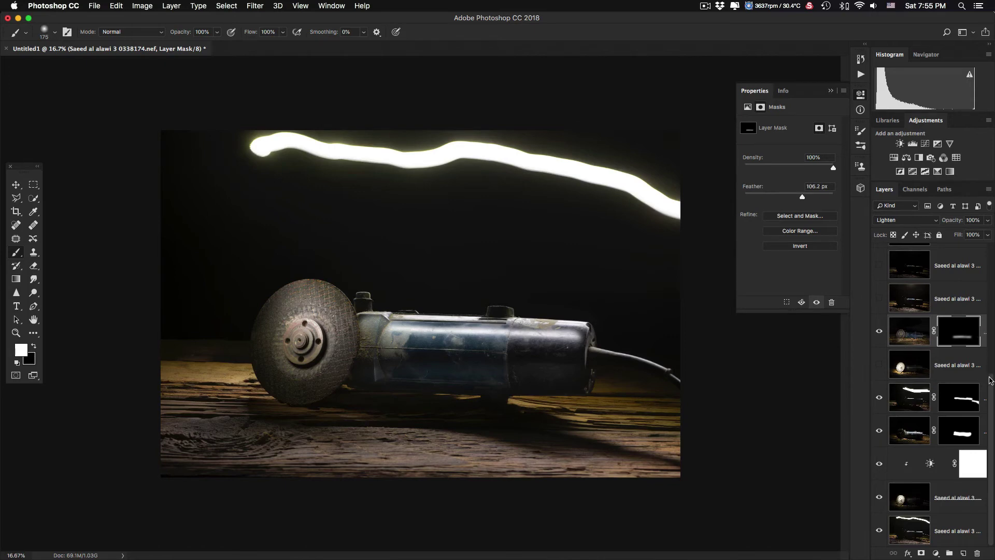
Delete all unused hidden exposures above layer 0338174 and the hidden bright-disc exposure directly below it
scroll(990, 383, up, 2)
scroll(933, 363, up, 5)
click(958, 263)
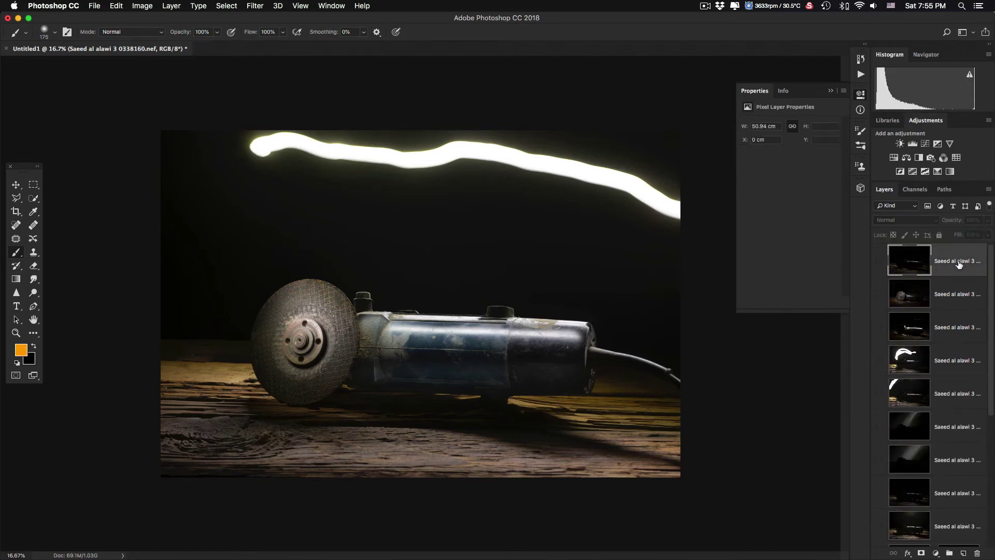
scroll(959, 260, down, 5)
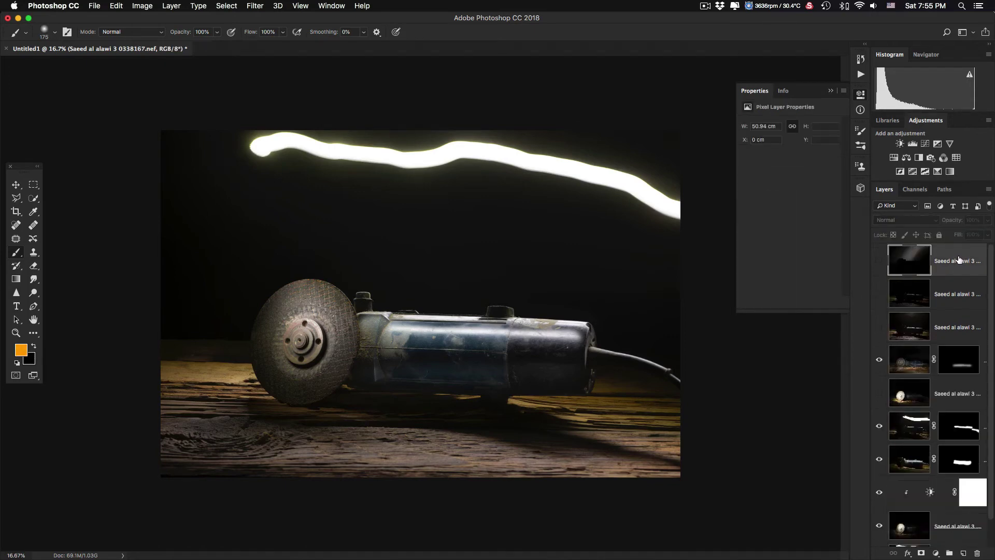
click(958, 260)
key(BackSpace)
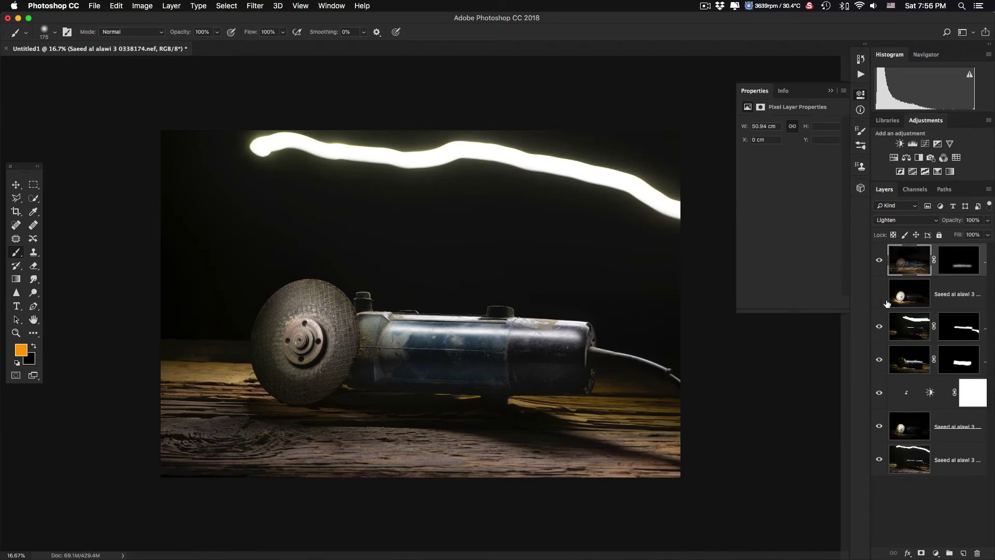
click(958, 297)
key(BackSpace)
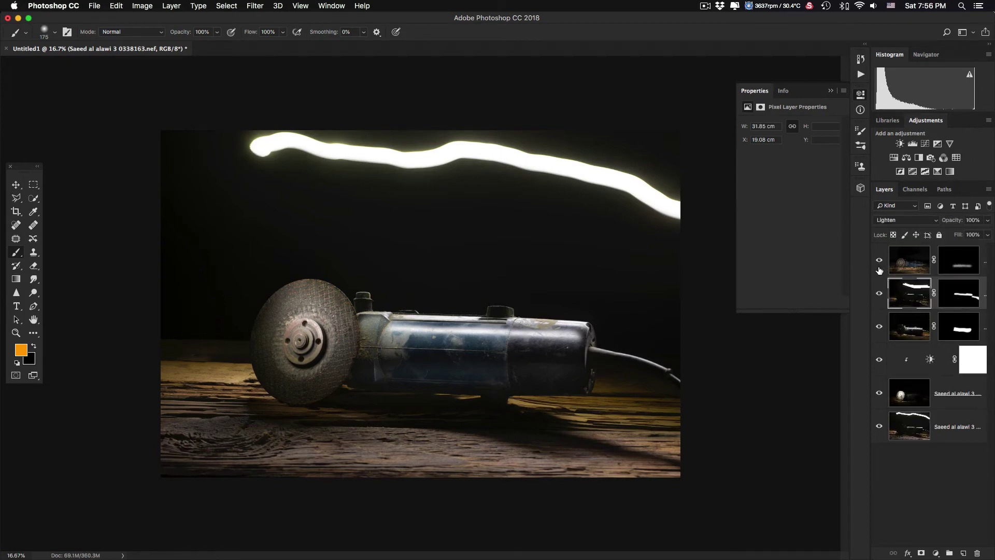
Hide all layers above the base exposure and compare the lit-disc layer on and off, leaving it shown
drag(878, 260, 878, 393)
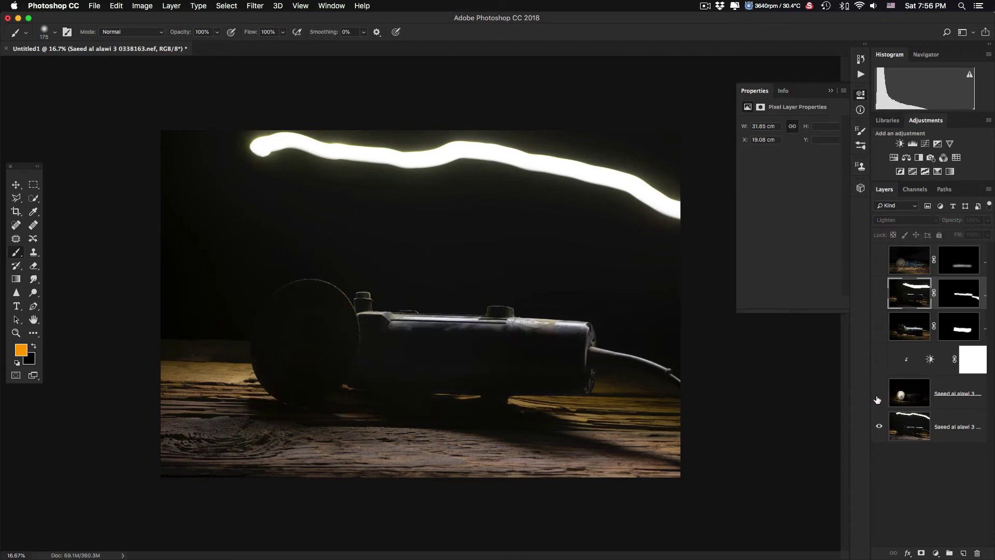
click(878, 395)
click(878, 395)
click(877, 396)
click(877, 397)
click(880, 395)
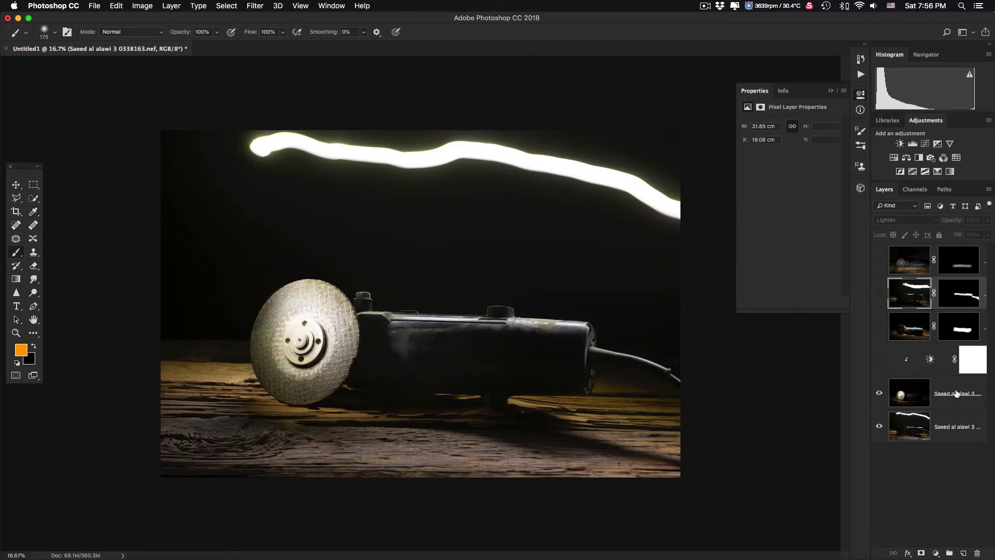
Set lit-disc layer 0338172's blend mode to Normal and hide the layer to compare with the base exposure
click(958, 394)
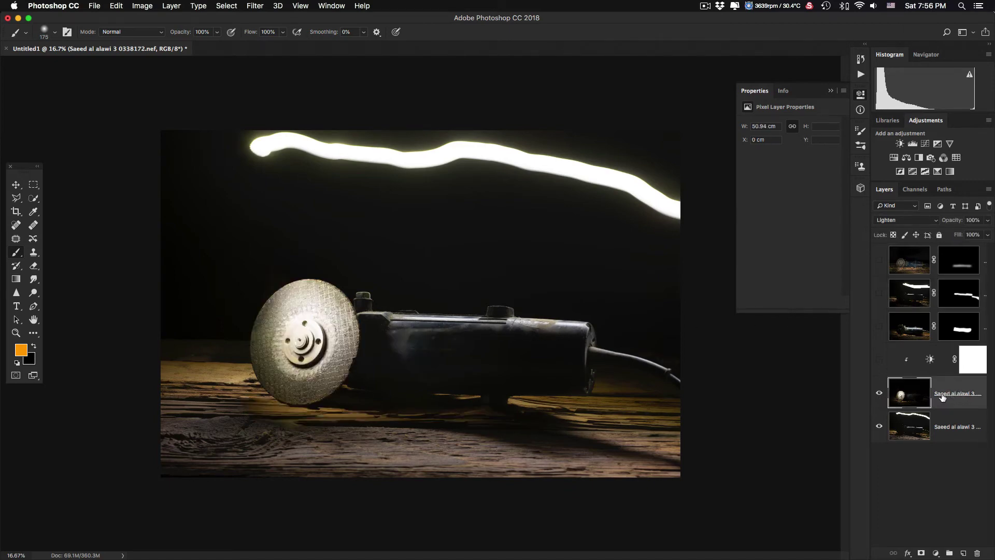
click(909, 224)
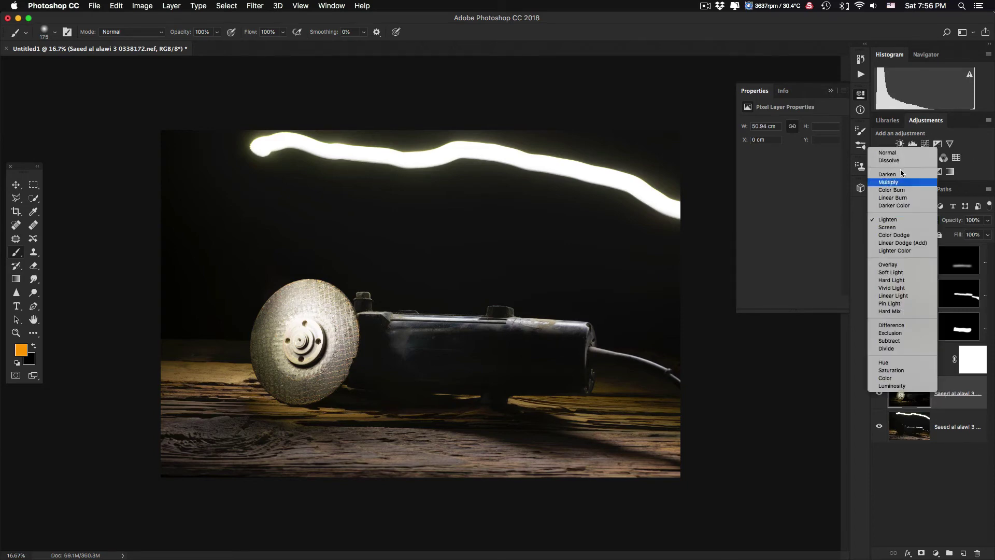
click(891, 154)
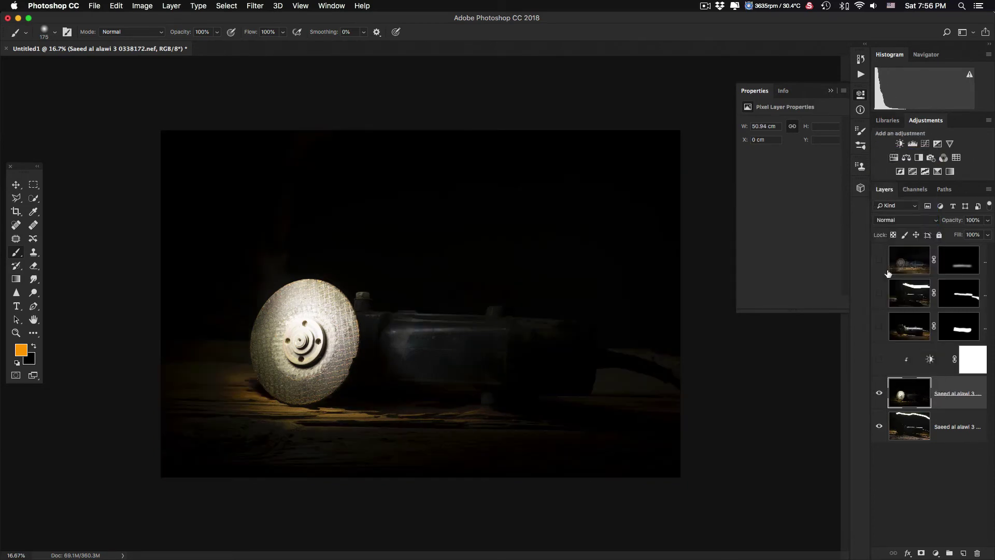
click(879, 394)
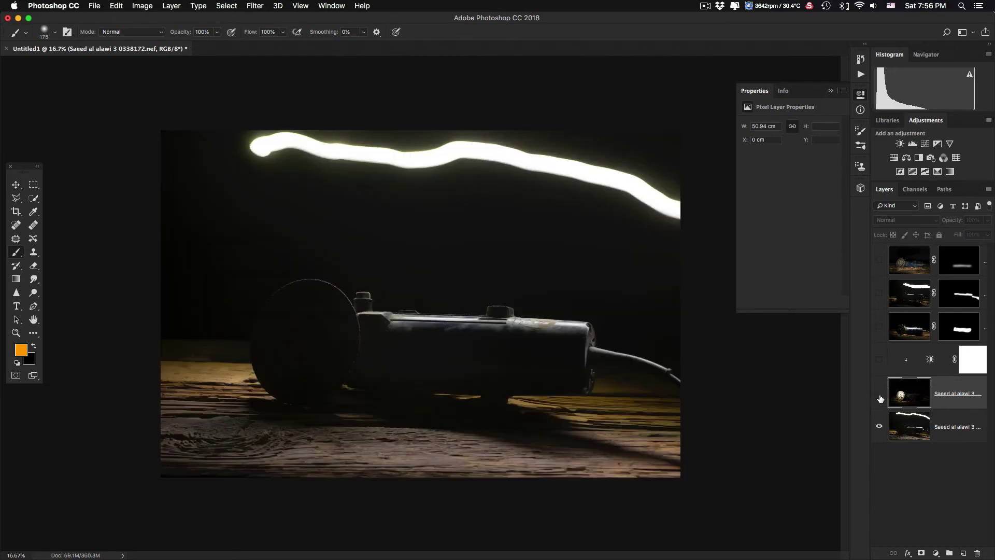
Compare lit-disc layer 0338172 on and off, leave it shown, and add a white layer mask to it
click(879, 395)
click(879, 394)
click(879, 394)
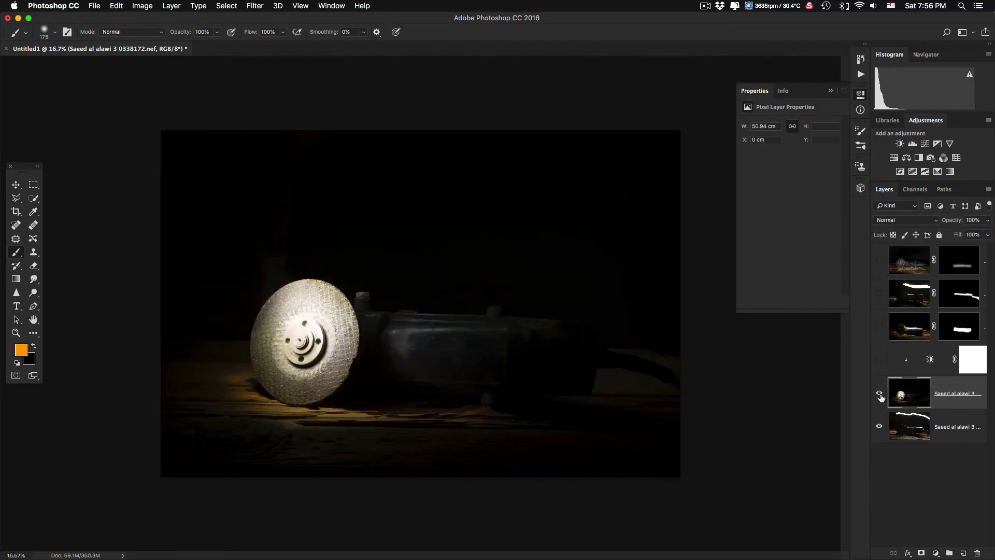
click(921, 553)
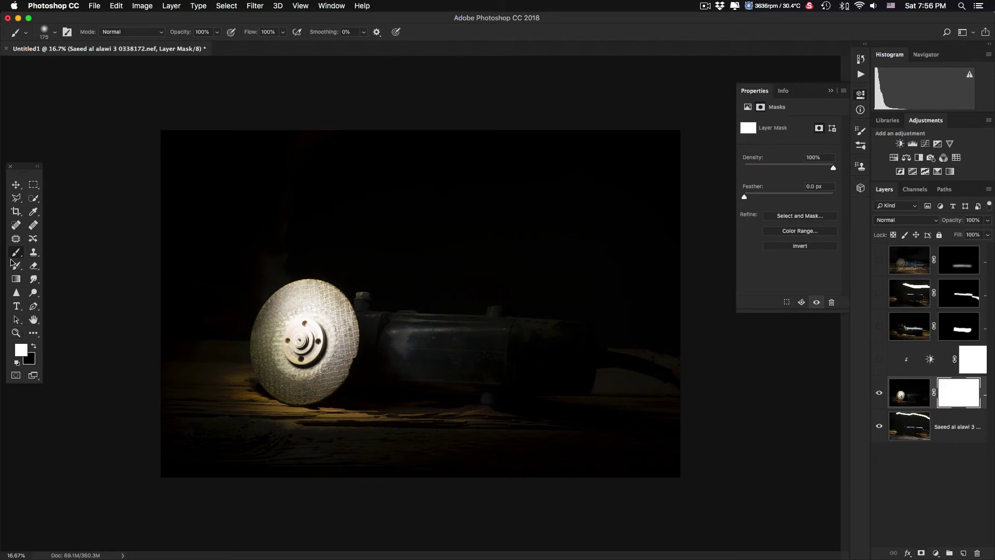
Paint black on the lit-disc layer's mask over the wooden table in the foreground, using a large soft brush and finishing at 800 px
click(35, 345)
key(bracketright)
key(bracketright)
key(bracketright)
key(bracketright)
key(bracketright)
key(bracketright)
key(bracketright)
key(bracketright)
key(bracketright)
key(bracketright)
key(bracketright)
key(bracketright)
mouse_move(401, 436)
mouse_down()
mouse_move(481, 448)
mouse_move(671, 451)
mouse_move(418, 453)
mouse_move(528, 434)
mouse_move(427, 439)
mouse_move(356, 478)
mouse_move(427, 440)
mouse_move(306, 479)
mouse_move(178, 461)
mouse_up()
key(bracketleft)
key(bracketleft)
key(bracketleft)
key(bracketleft)
mouse_move(301, 438)
mouse_down()
mouse_move(164, 393)
mouse_move(312, 433)
mouse_up()
mouse_move(642, 445)
mouse_down()
mouse_move(607, 407)
mouse_move(630, 391)
mouse_move(650, 399)
mouse_up()
drag(427, 452, 158, 466)
Paint white on the lit-disc mask over the grinder's rear end and power cable, and show the clipped Brightness/Contrast adjustment above it
click(34, 346)
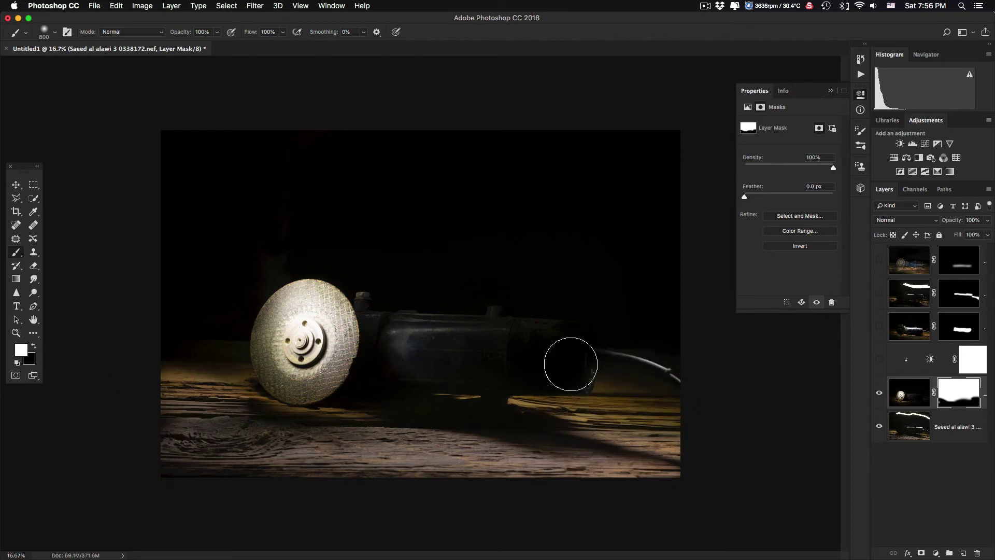
mouse_move(570, 363)
mouse_down()
mouse_move(590, 337)
mouse_move(697, 363)
mouse_move(665, 351)
mouse_move(702, 366)
mouse_up()
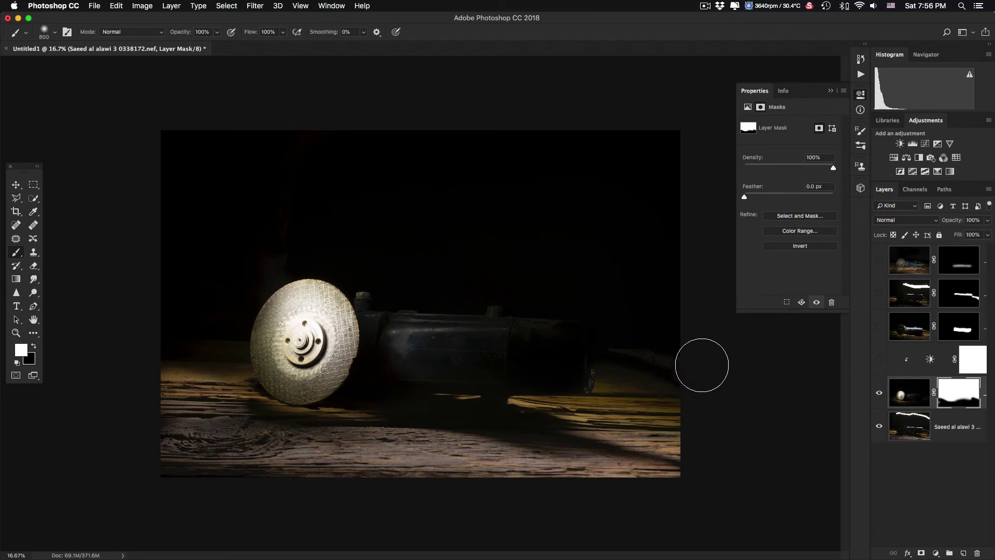
click(881, 360)
click(880, 362)
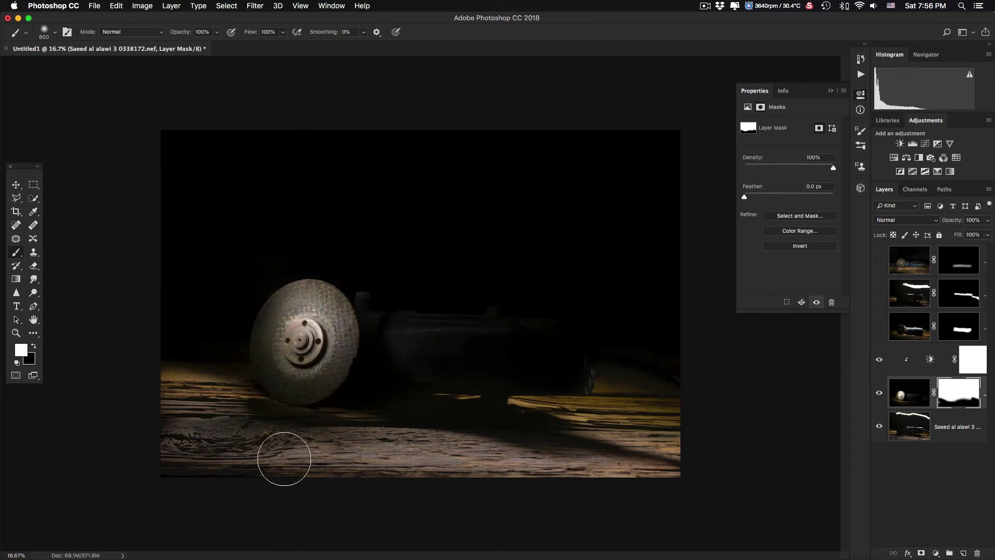
Refine the lit-disc mask around the disc's lower edge, and set the brush to white at 300 px
mouse_move(224, 409)
mouse_down()
mouse_move(232, 372)
mouse_move(209, 391)
mouse_move(74, 369)
mouse_move(230, 391)
mouse_move(242, 423)
mouse_move(167, 359)
mouse_move(202, 381)
mouse_move(242, 373)
mouse_move(237, 386)
mouse_move(173, 386)
mouse_move(173, 414)
mouse_move(302, 453)
mouse_move(341, 446)
mouse_move(340, 421)
mouse_move(444, 447)
mouse_move(412, 454)
mouse_move(256, 398)
mouse_up()
click(34, 347)
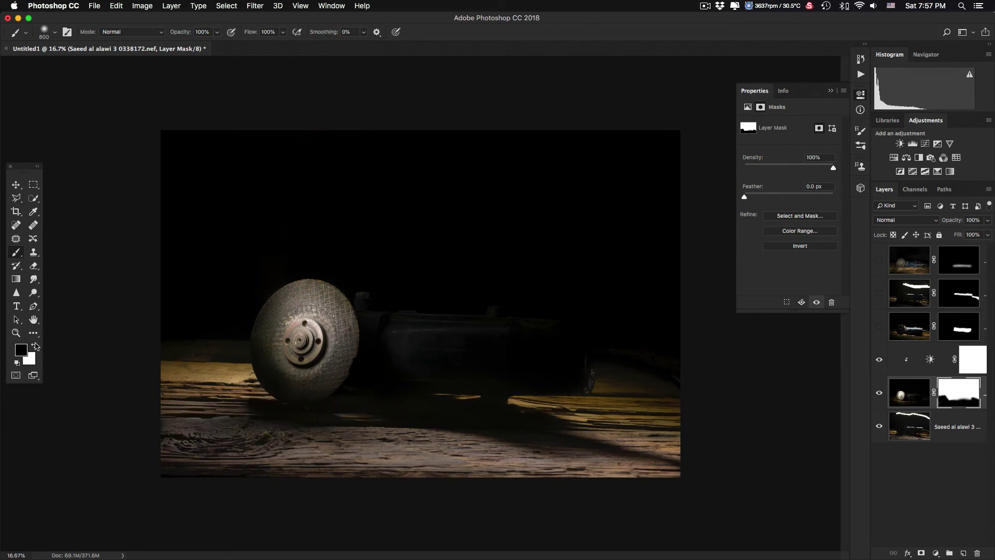
click(34, 346)
key(bracketleft)
key(bracketleft)
key(bracketleft)
key(bracketleft)
key(bracketleft)
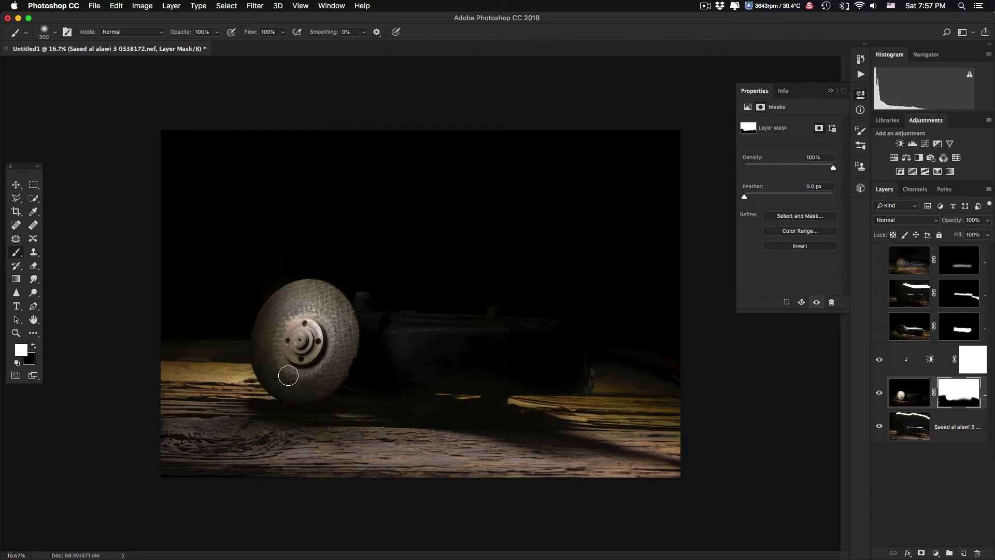
Compare grinder-body layer 0338170 on and off, leaving it shown
click(879, 329)
click(879, 329)
click(878, 330)
click(878, 328)
click(879, 328)
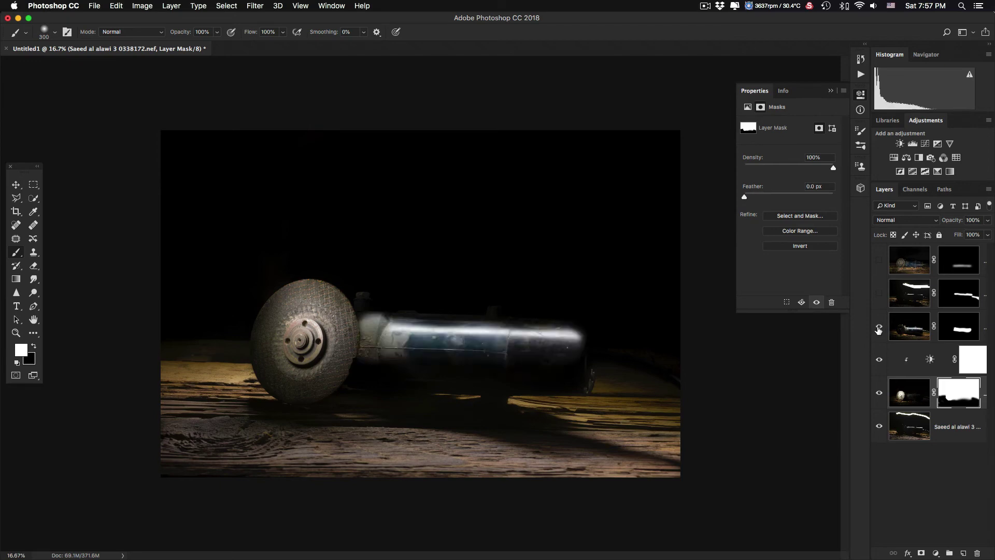
Paint white on layer 0338170's mask over the grinder body's edges, knobs and power cable with the 300 px brush
click(958, 332)
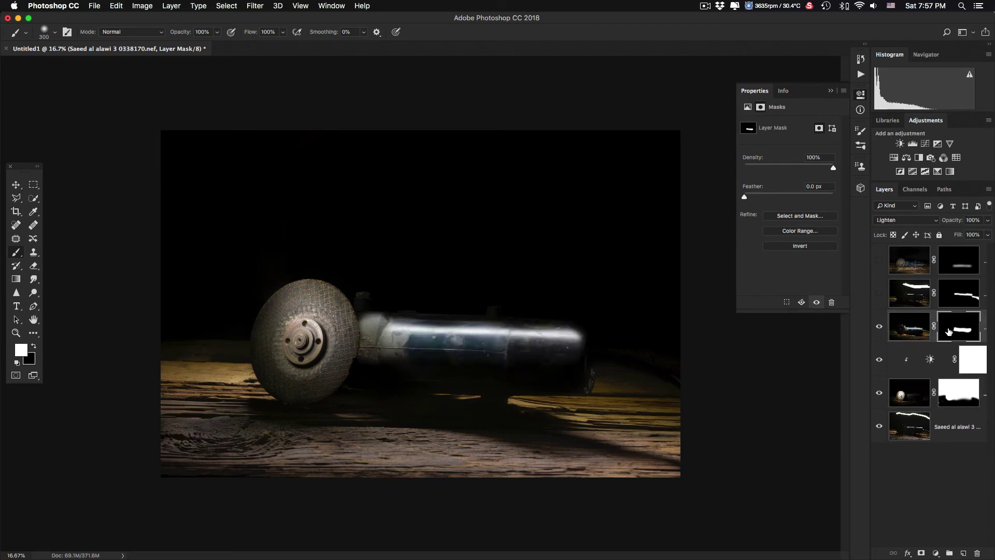
key(super+i)
key(super+i)
mouse_move(602, 360)
mouse_down()
mouse_move(640, 365)
mouse_move(592, 349)
mouse_move(677, 375)
mouse_move(627, 351)
mouse_move(646, 375)
mouse_move(616, 369)
mouse_move(666, 388)
mouse_move(627, 379)
mouse_move(611, 356)
mouse_move(676, 369)
mouse_move(578, 341)
mouse_move(576, 330)
mouse_move(599, 352)
mouse_move(662, 369)
mouse_move(579, 324)
mouse_move(510, 316)
mouse_move(545, 319)
mouse_move(447, 327)
mouse_move(510, 321)
mouse_move(417, 316)
mouse_move(519, 313)
mouse_move(391, 313)
mouse_move(430, 321)
mouse_move(366, 300)
mouse_up()
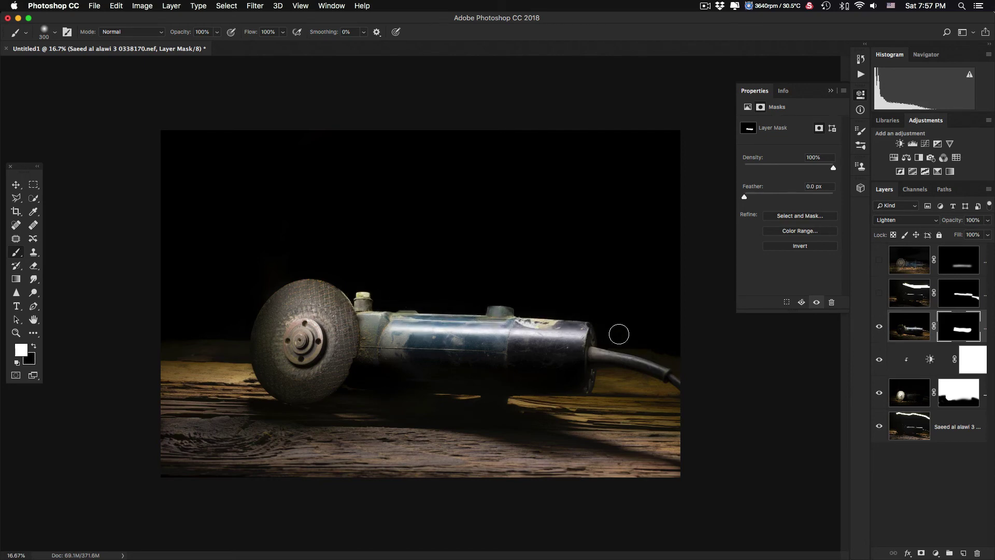
drag(468, 322, 506, 342)
Compare the light-streak layer above 0338170 on and off, leaving it hidden, and show the topmost layer 0338174
click(880, 294)
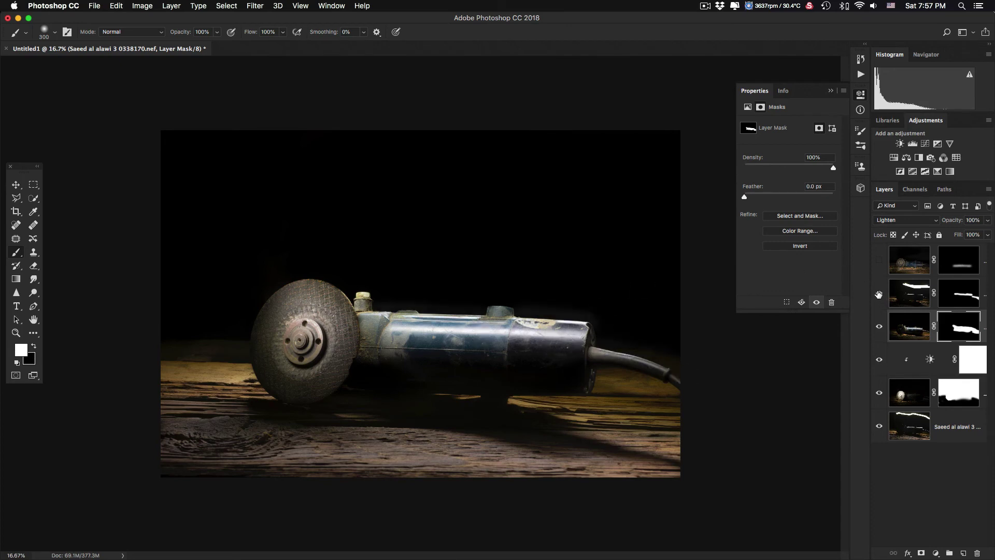
click(879, 294)
click(878, 296)
click(877, 298)
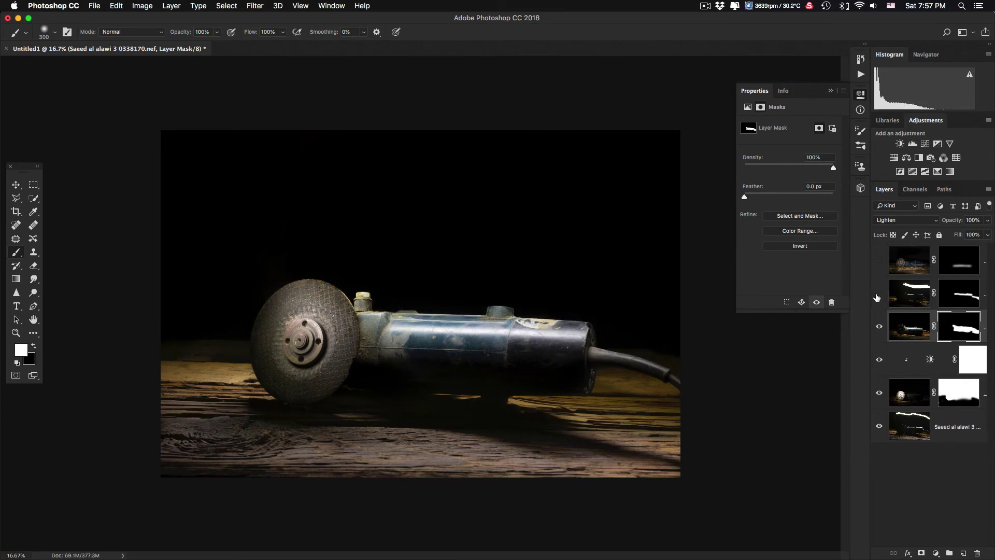
click(878, 263)
click(877, 262)
click(877, 263)
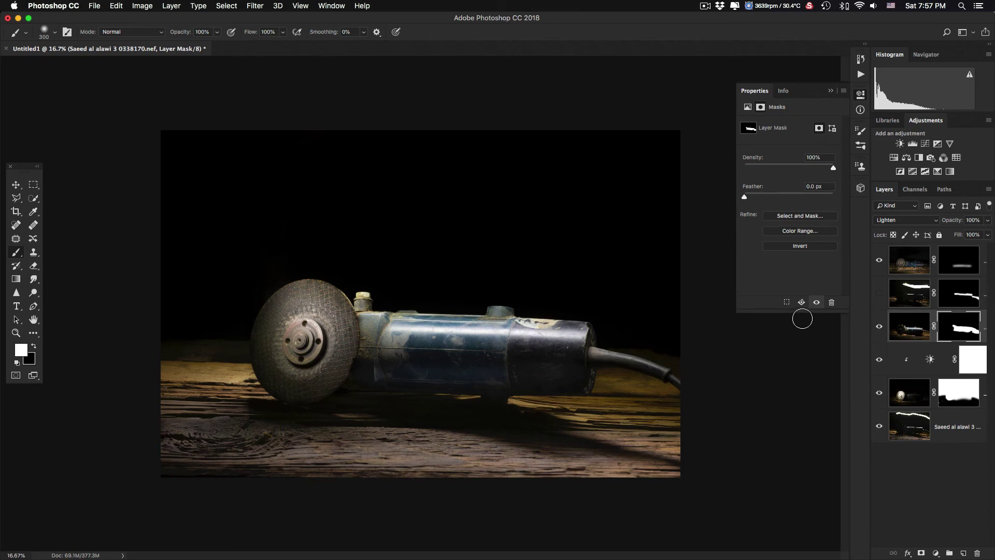
Switch to Adobe Bridge and open the background-light exposure 0338167.nef through Camera Raw in Photoshop with its default settings
click(438, 545)
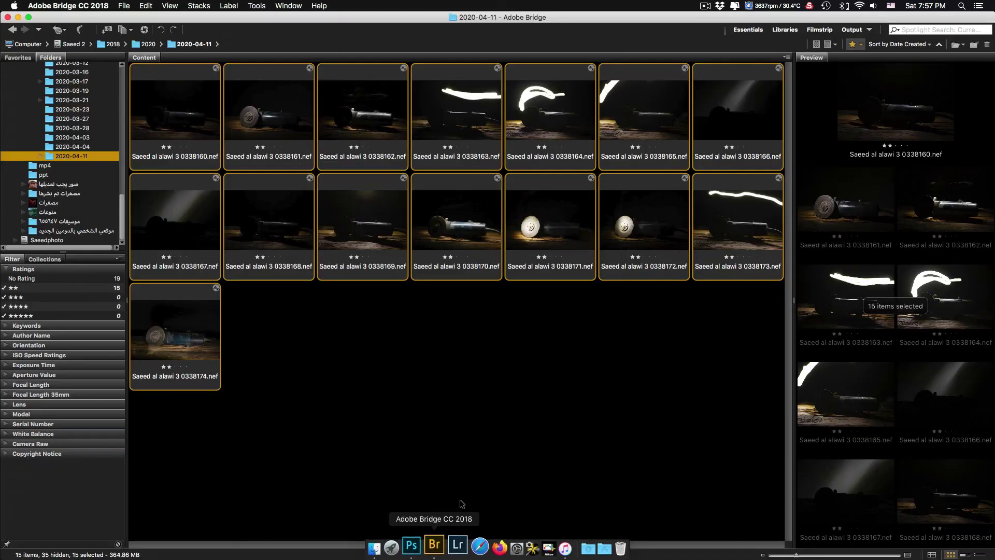
click(172, 224)
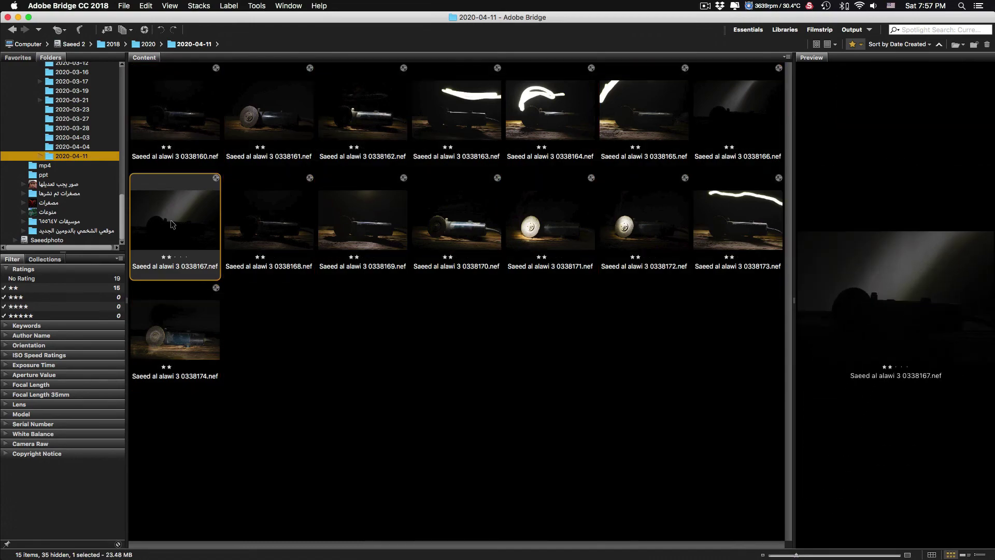
double_click(173, 224)
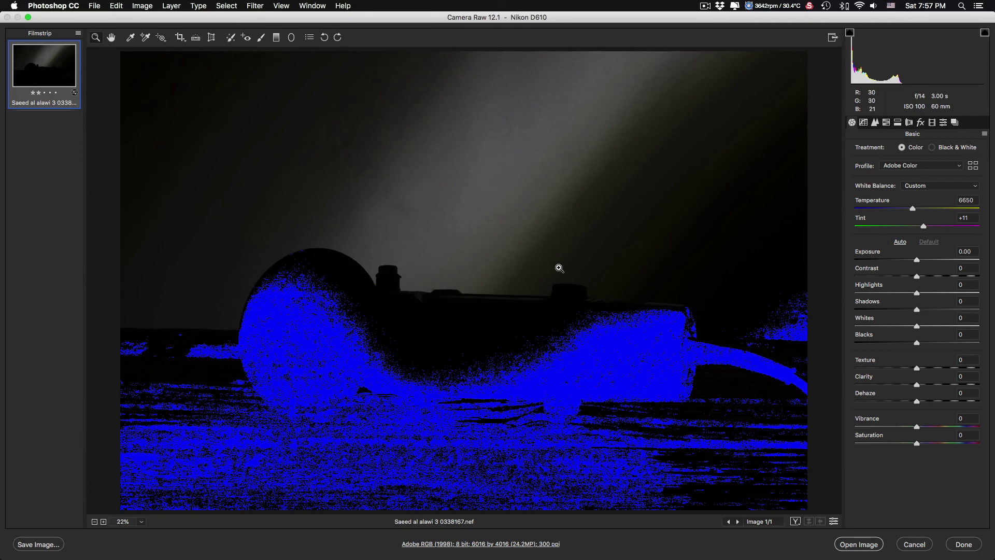
click(868, 545)
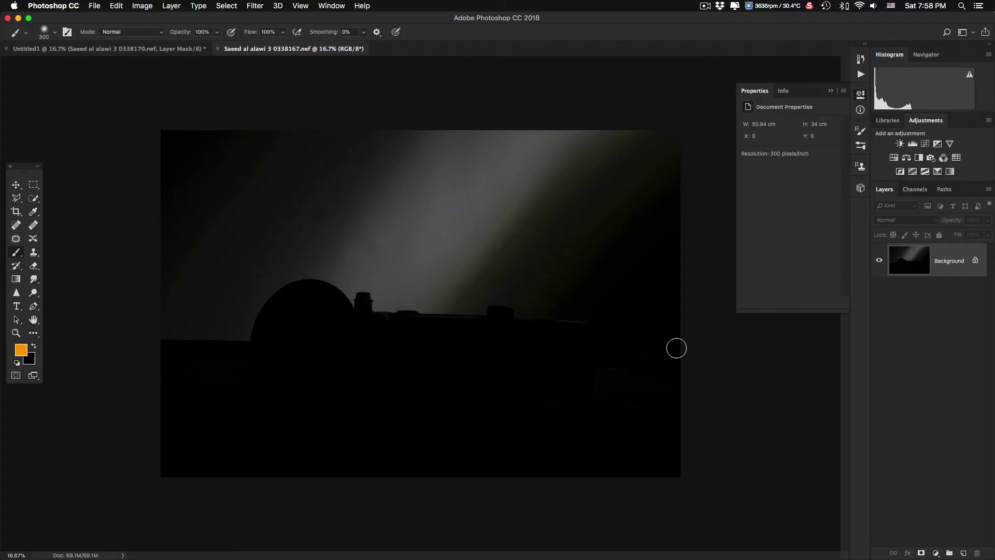
Copy the entire 0338167 image into the Untitled1 composite and move the pasted layer to the top of the stack
key(super+a)
key(ctrl+Tab)
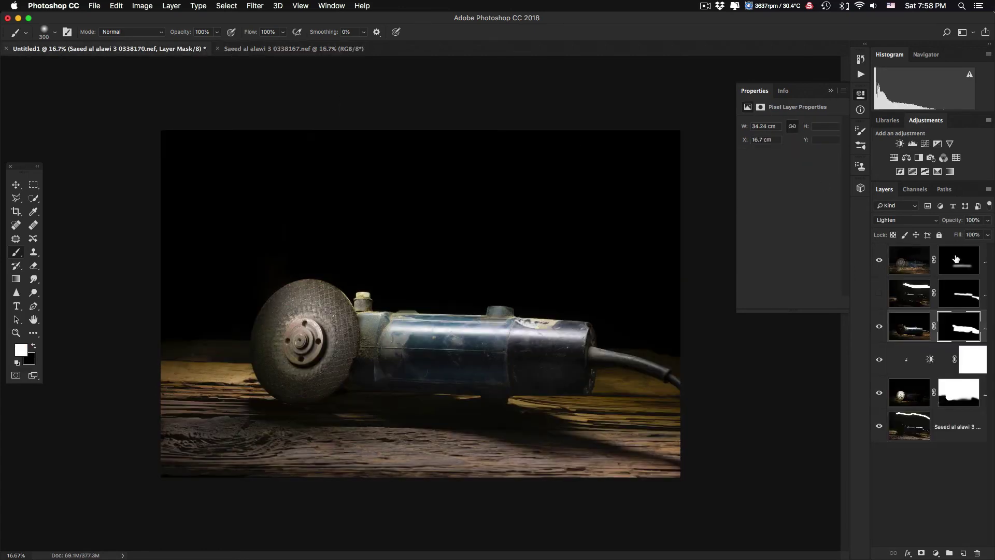
key(super+v)
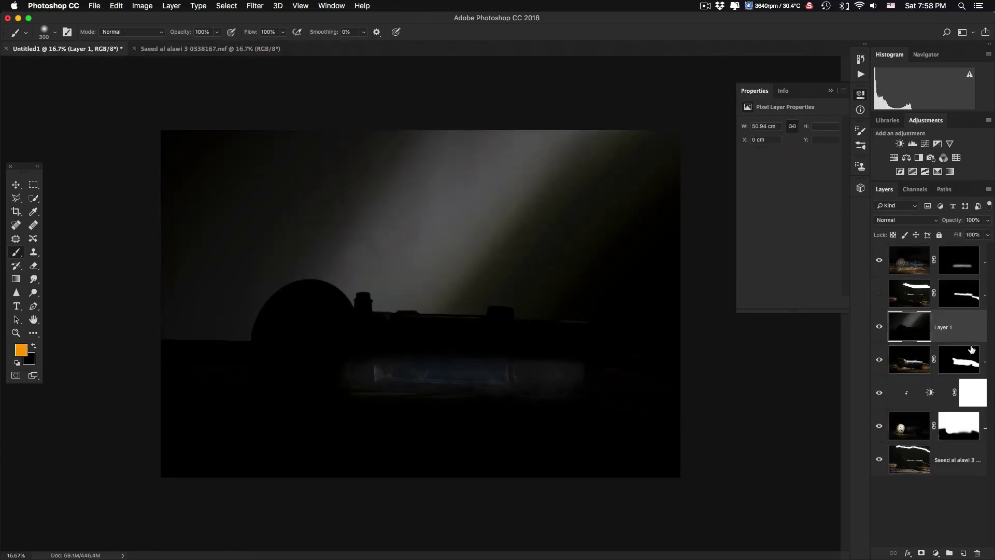
drag(969, 336, 961, 260)
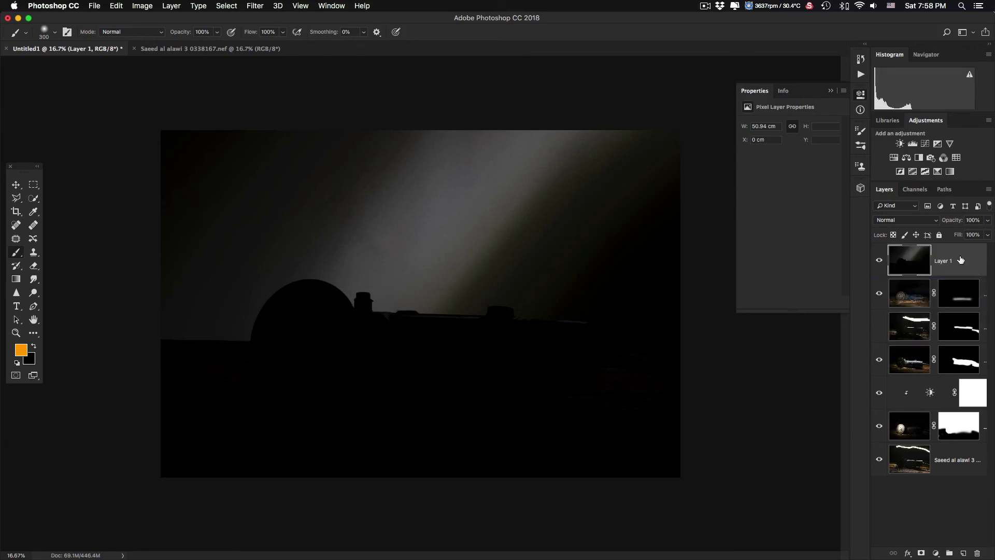
Set the background-light layer's blend mode to Lighten and compare it on and off, leaving it shown
click(926, 222)
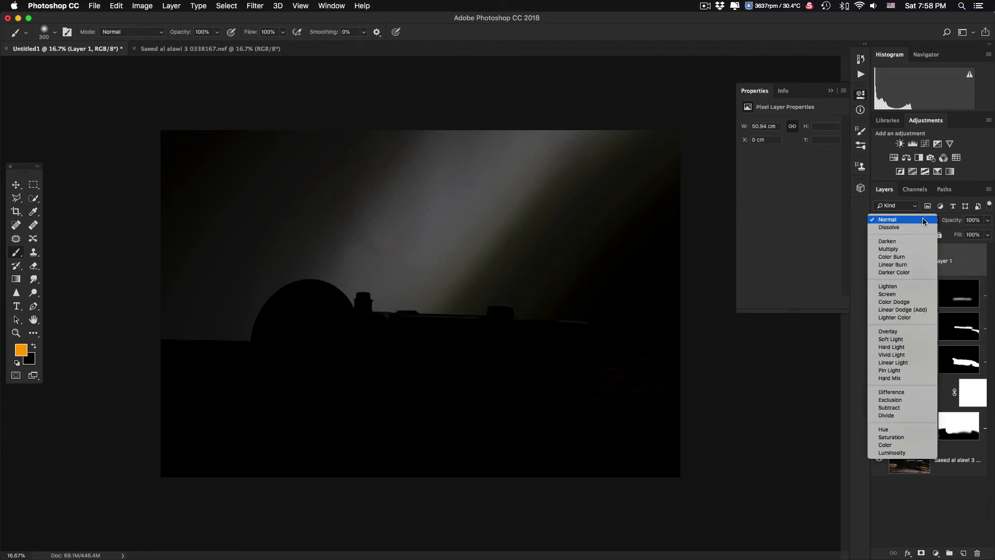
click(904, 284)
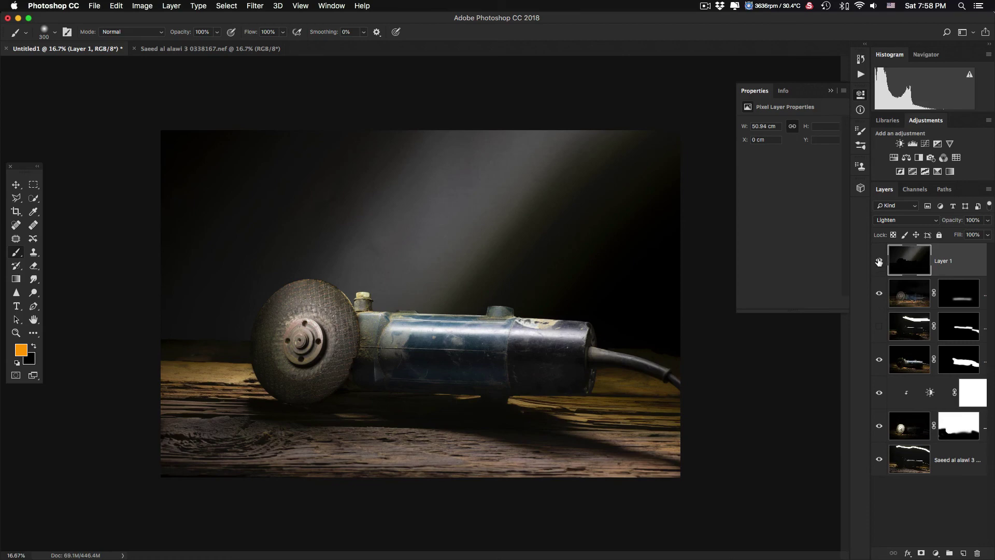
click(879, 261)
click(879, 262)
click(878, 261)
click(879, 261)
Switch to Adobe Bridge, open the favorite texture folder "تعتيق جديد" and filter it to five-star images
click(439, 546)
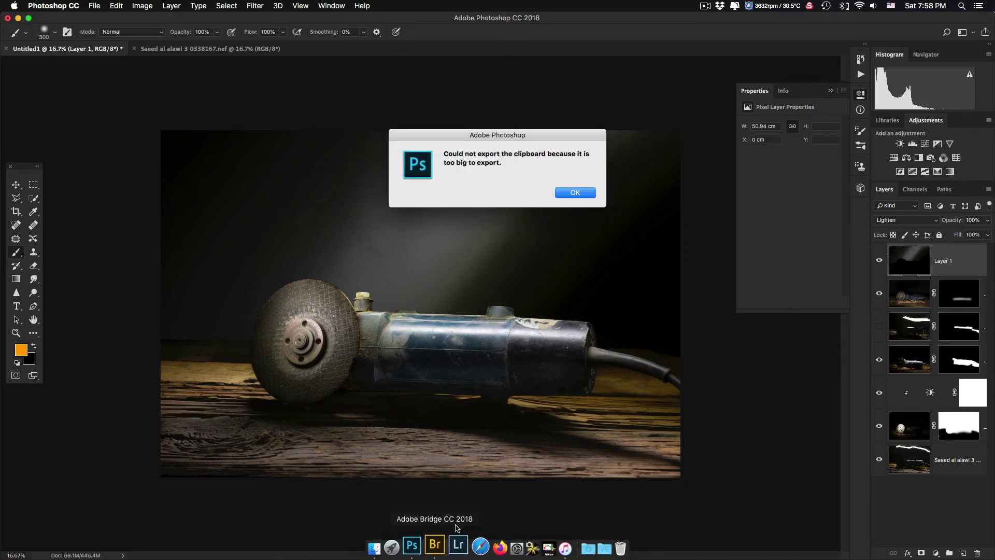
key(Return)
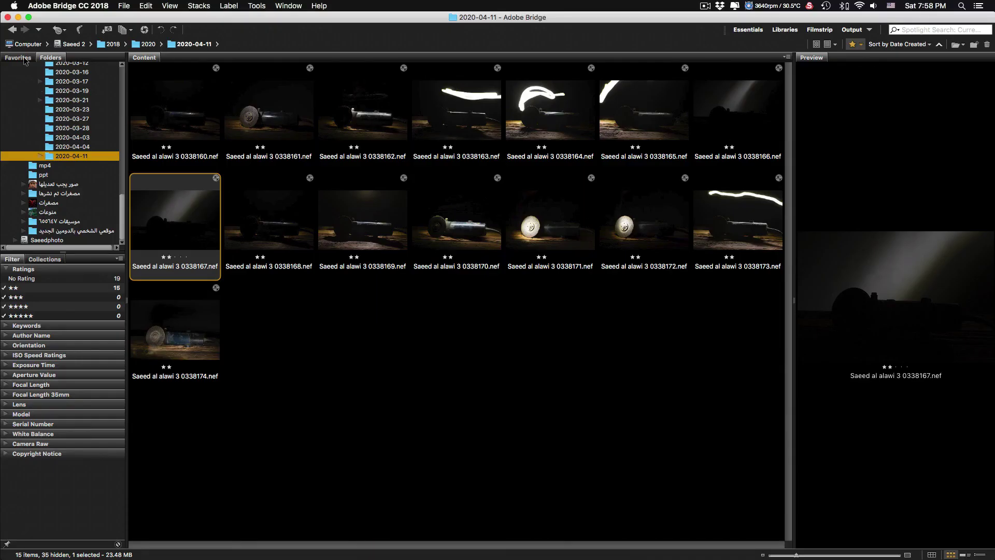
click(21, 58)
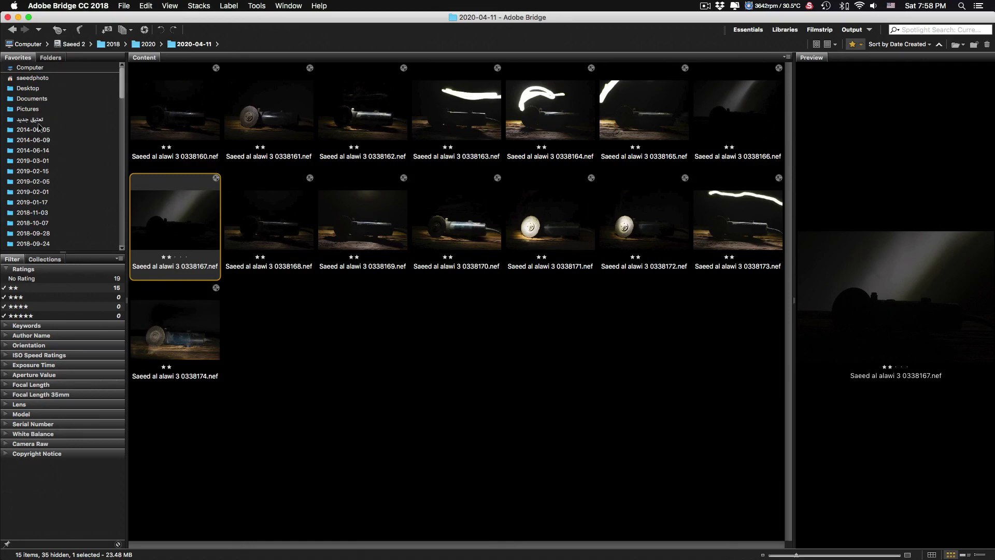
click(35, 119)
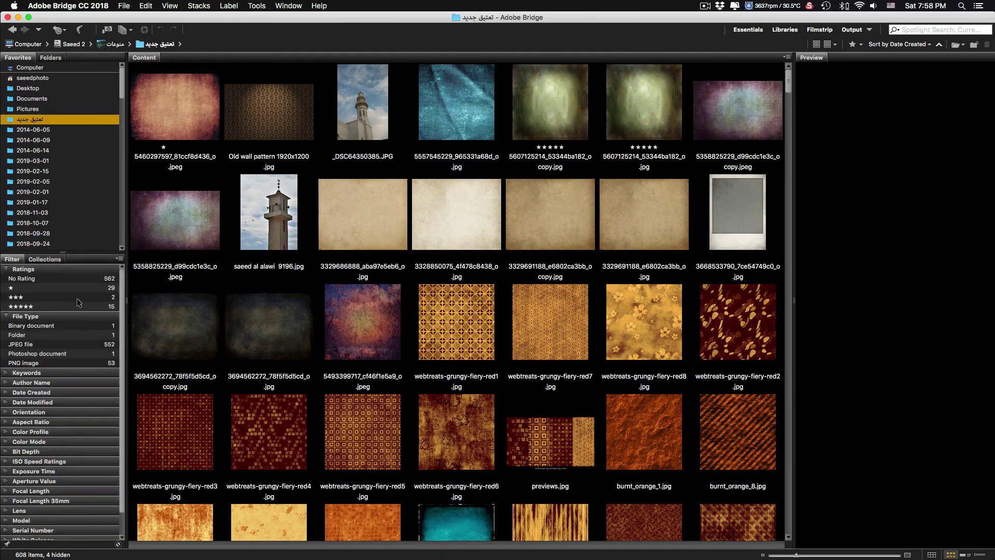
click(75, 306)
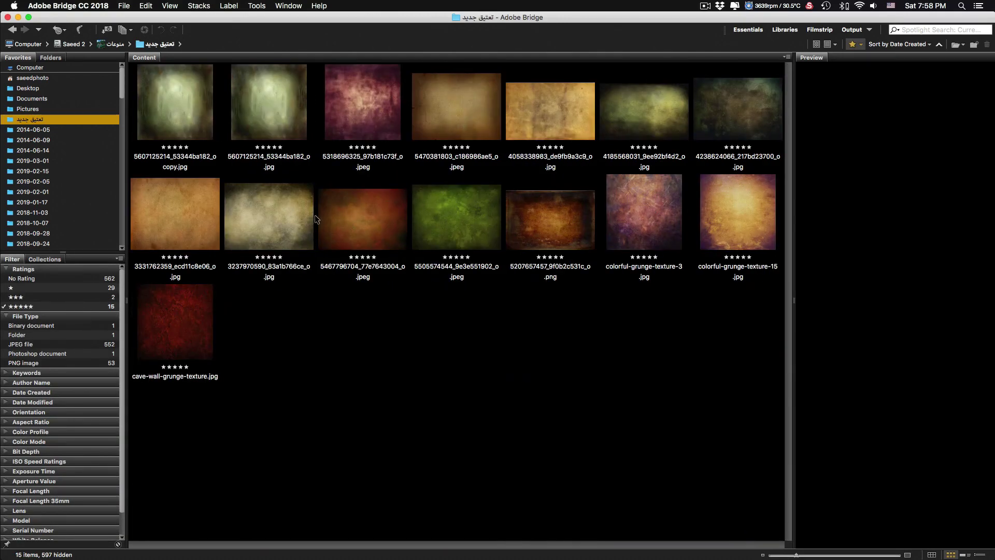
click(278, 222)
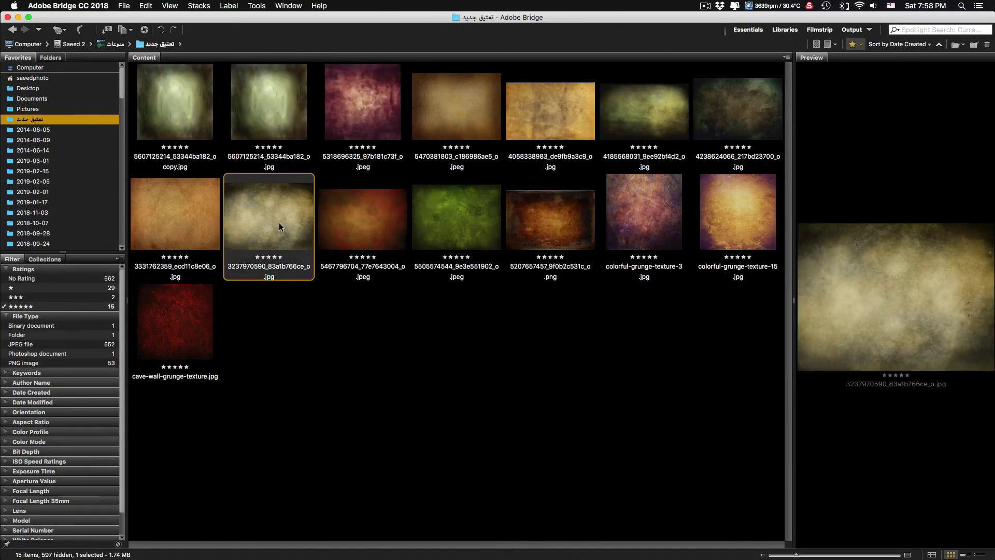
double_click(188, 201)
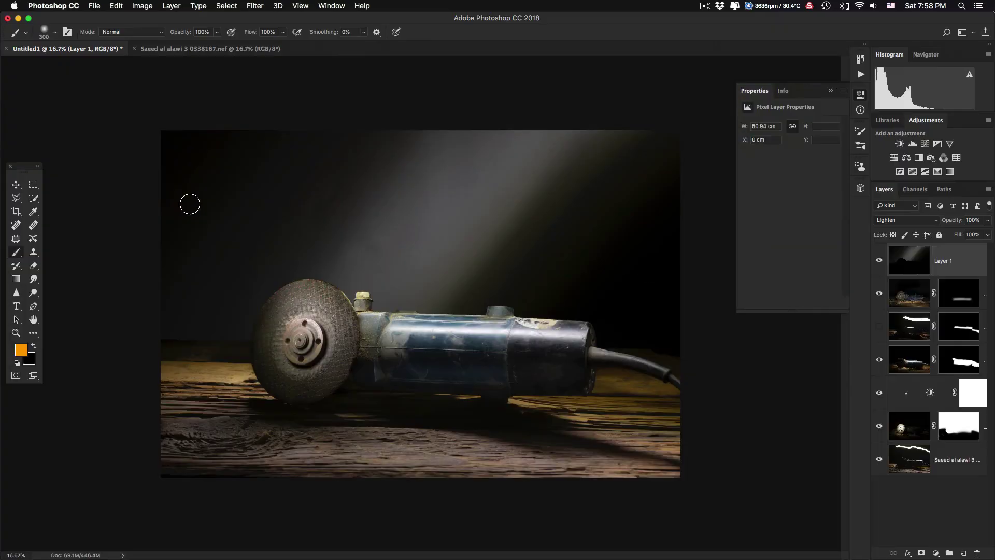
key(super+a)
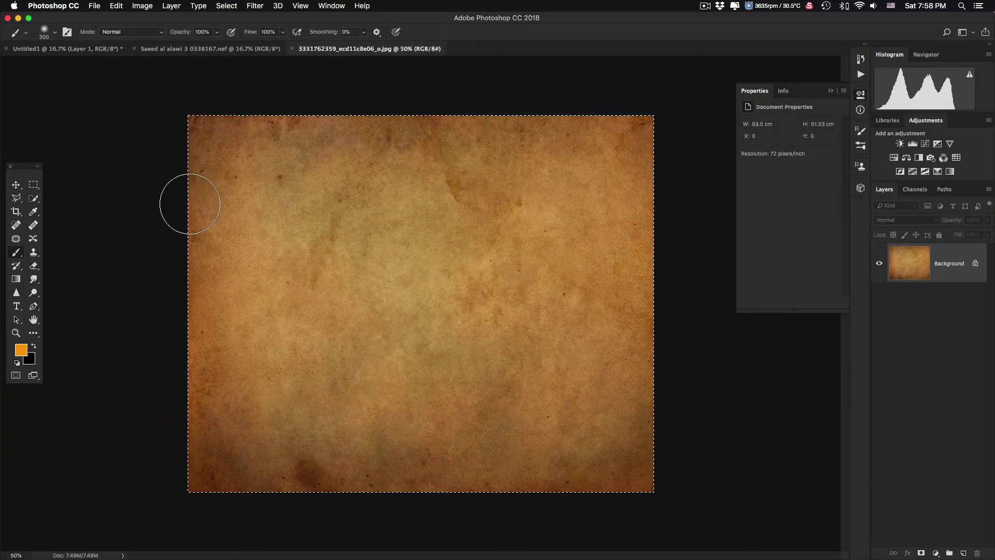
key(super+c)
click(100, 47)
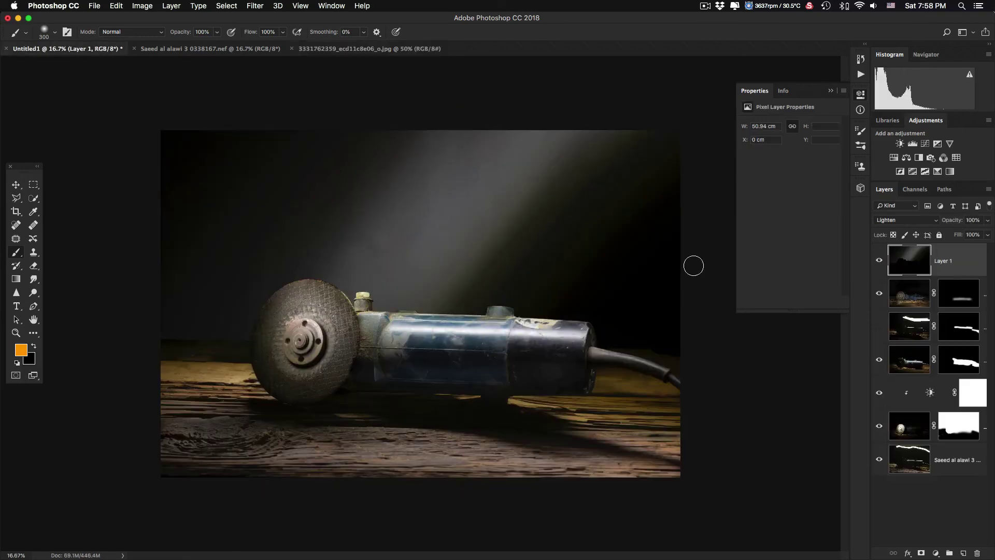
key(super+v)
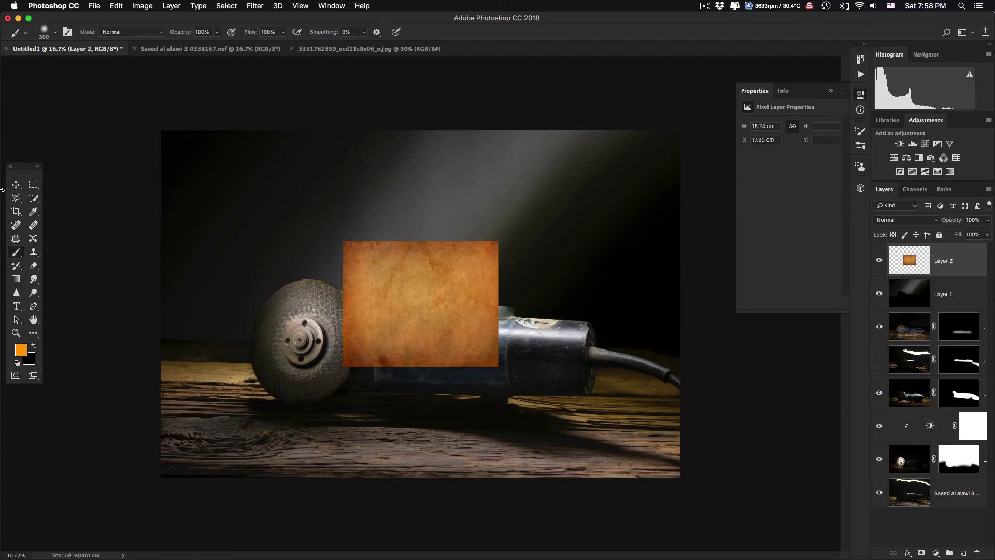
Stretch the pasted texture layer with Free Transform to cover the whole canvas, at 334.22% width and 276.01% height
key(super+t)
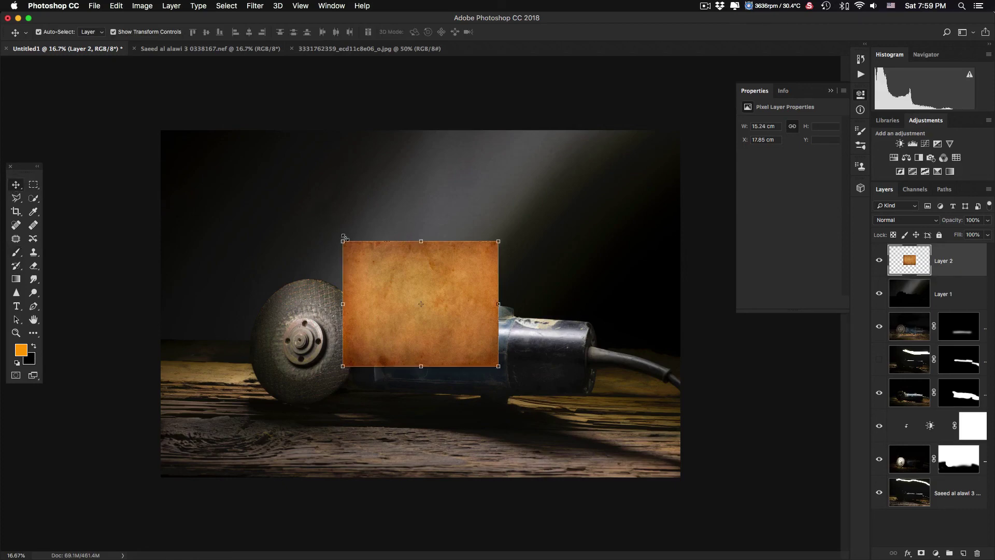
drag(343, 241, 164, 130)
drag(496, 368, 679, 475)
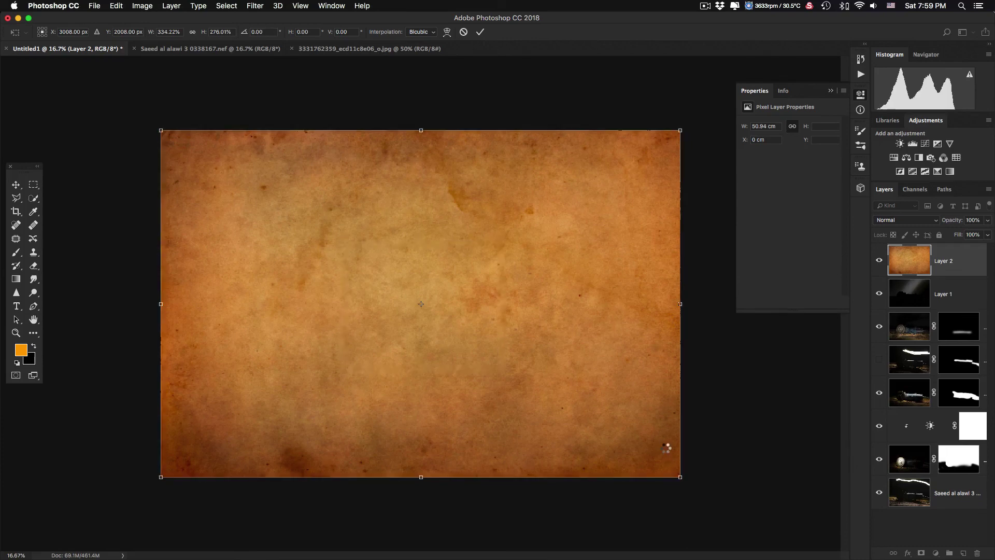
key(Return)
Set the texture layer's blend mode to Soft Light and add a Hue/Saturation adjustment clipped to it
click(920, 221)
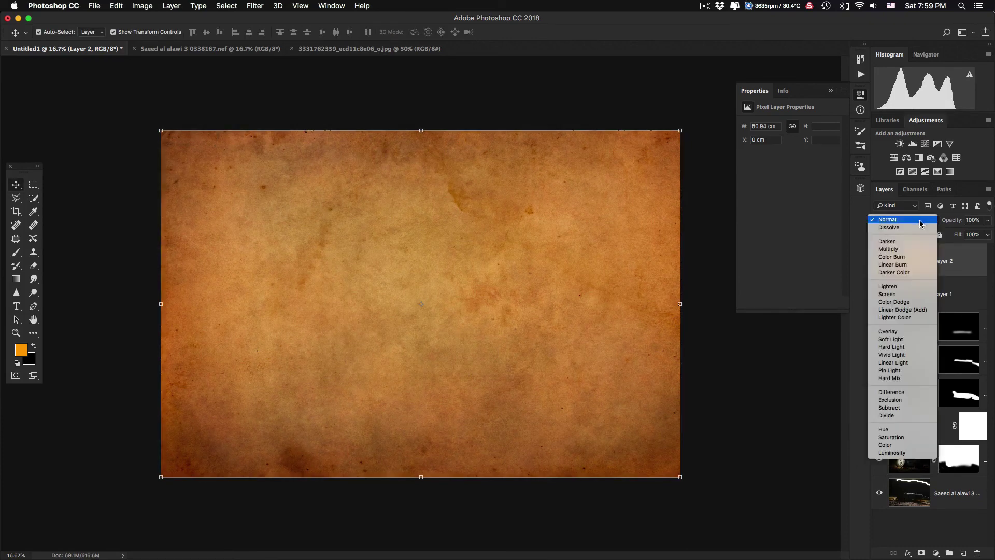
click(897, 339)
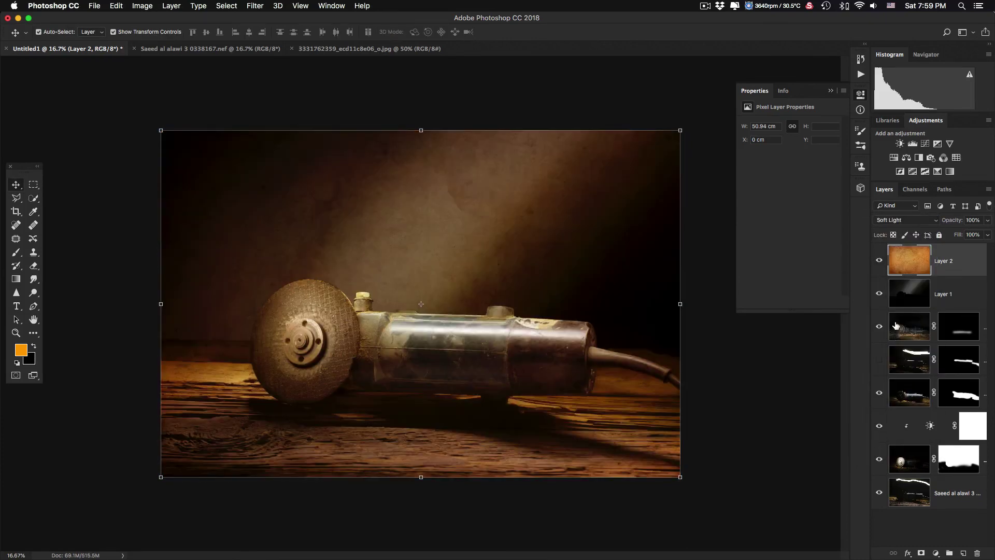
click(894, 158)
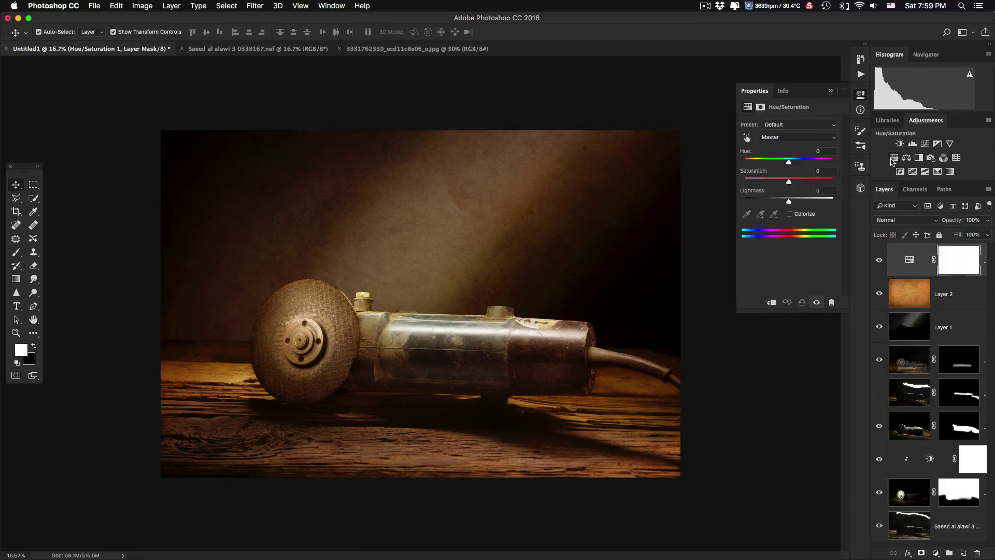
click(771, 302)
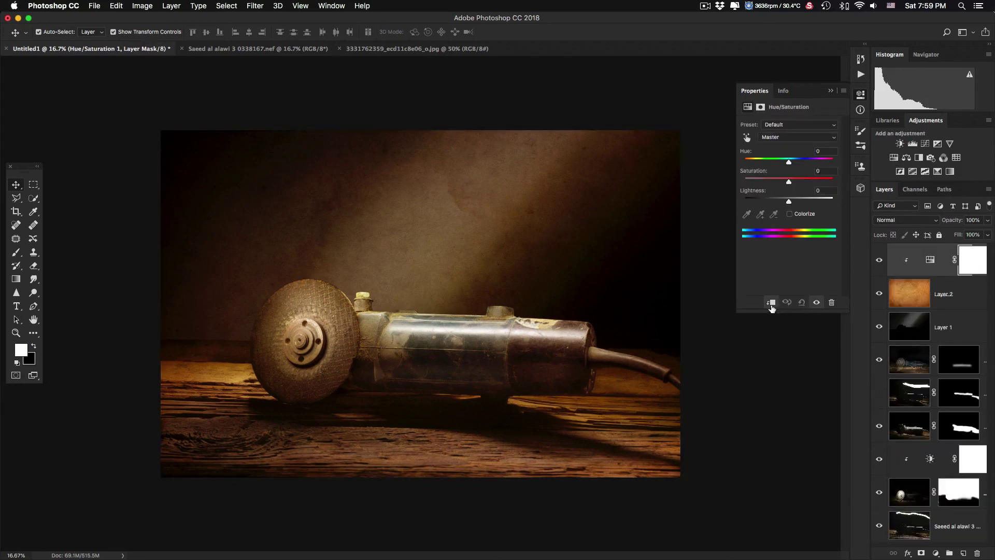
Lower the clipped adjustment's saturation to -62 and compare the texture effect off and on, leaving it shown
drag(793, 186, 765, 187)
drag(763, 187, 761, 186)
click(878, 294)
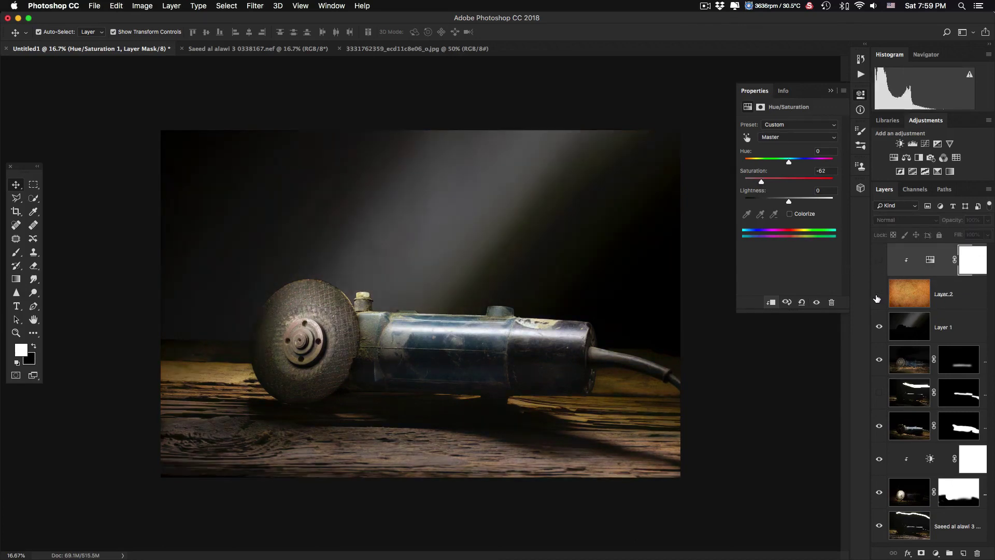
drag(877, 299, 879, 262)
Soften the orange texture on Layer 2 with a Gaussian Blur
click(966, 303)
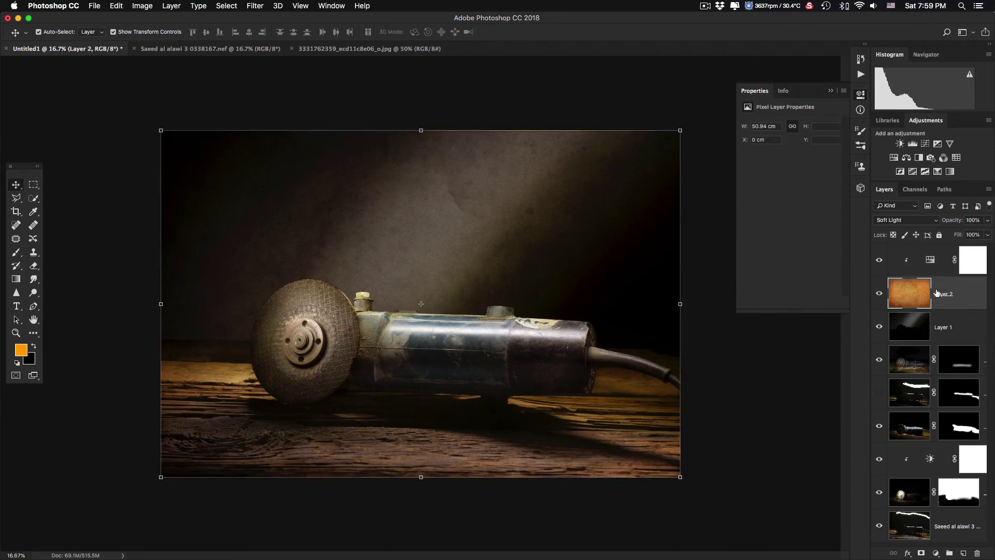
key(super+alt+f)
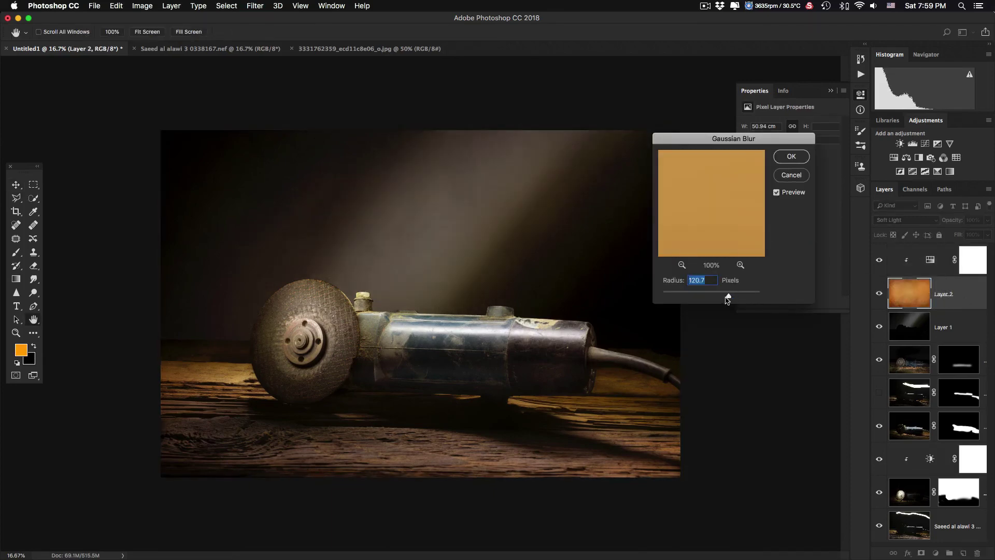
drag(725, 298, 706, 299)
click(791, 156)
key(v)
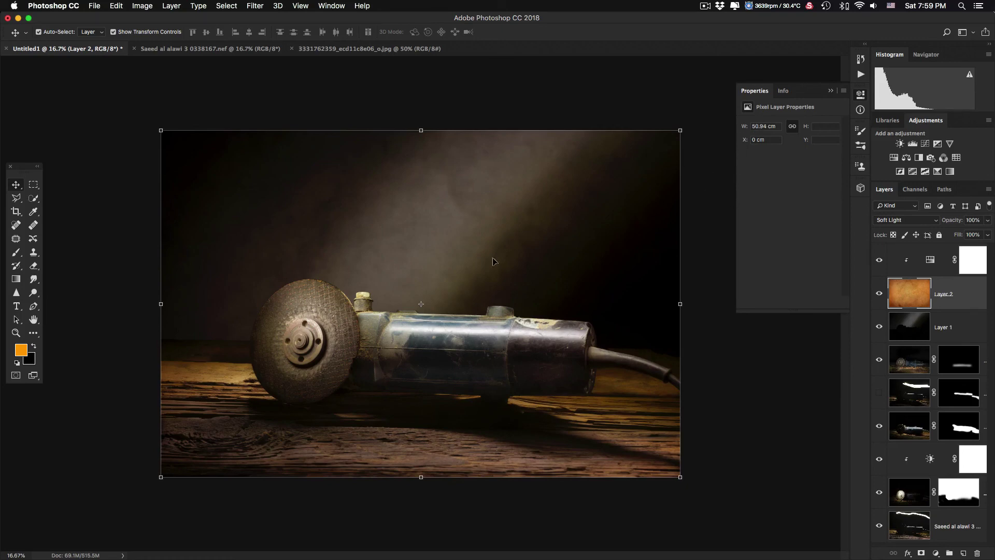
Enlarge the composite to 23.9% and hide the interface panels to examine the textured result
click(31, 322)
scroll(29, 326, up, 2)
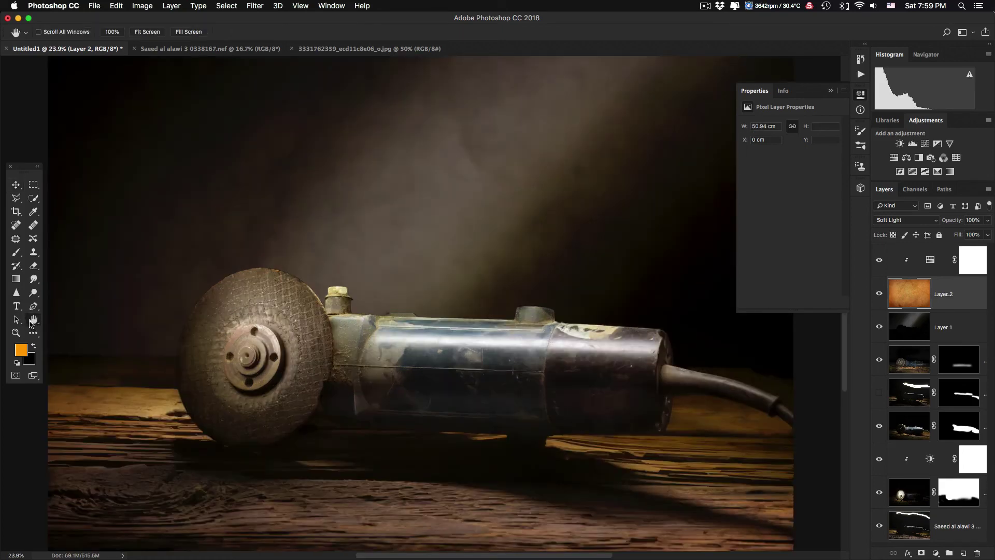
key(Tab)
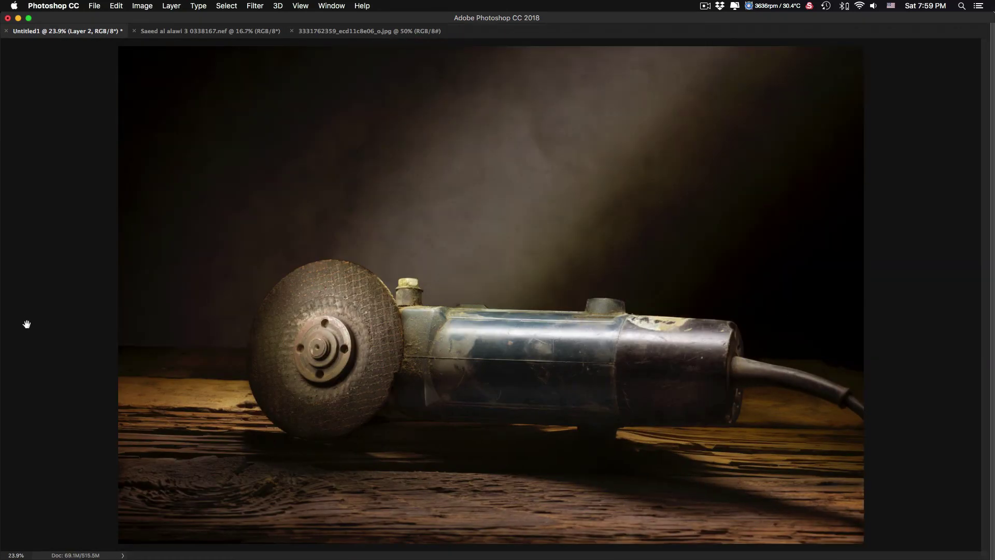